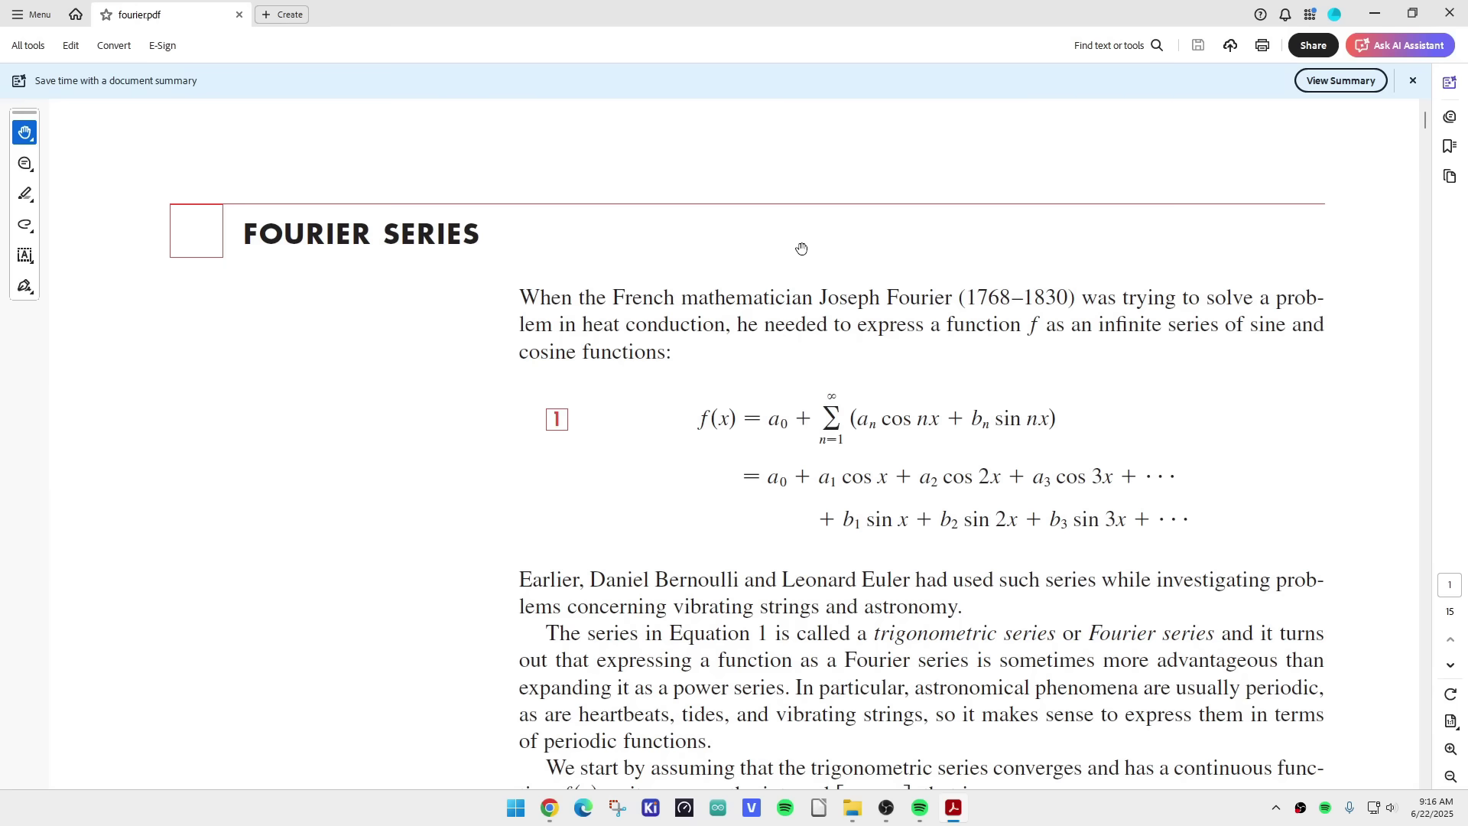
- Scroll fourier.pdf past the coefficient derivations on pages 1–2 to Definition 7 on page 3
scroll(801, 248, "down", 5)
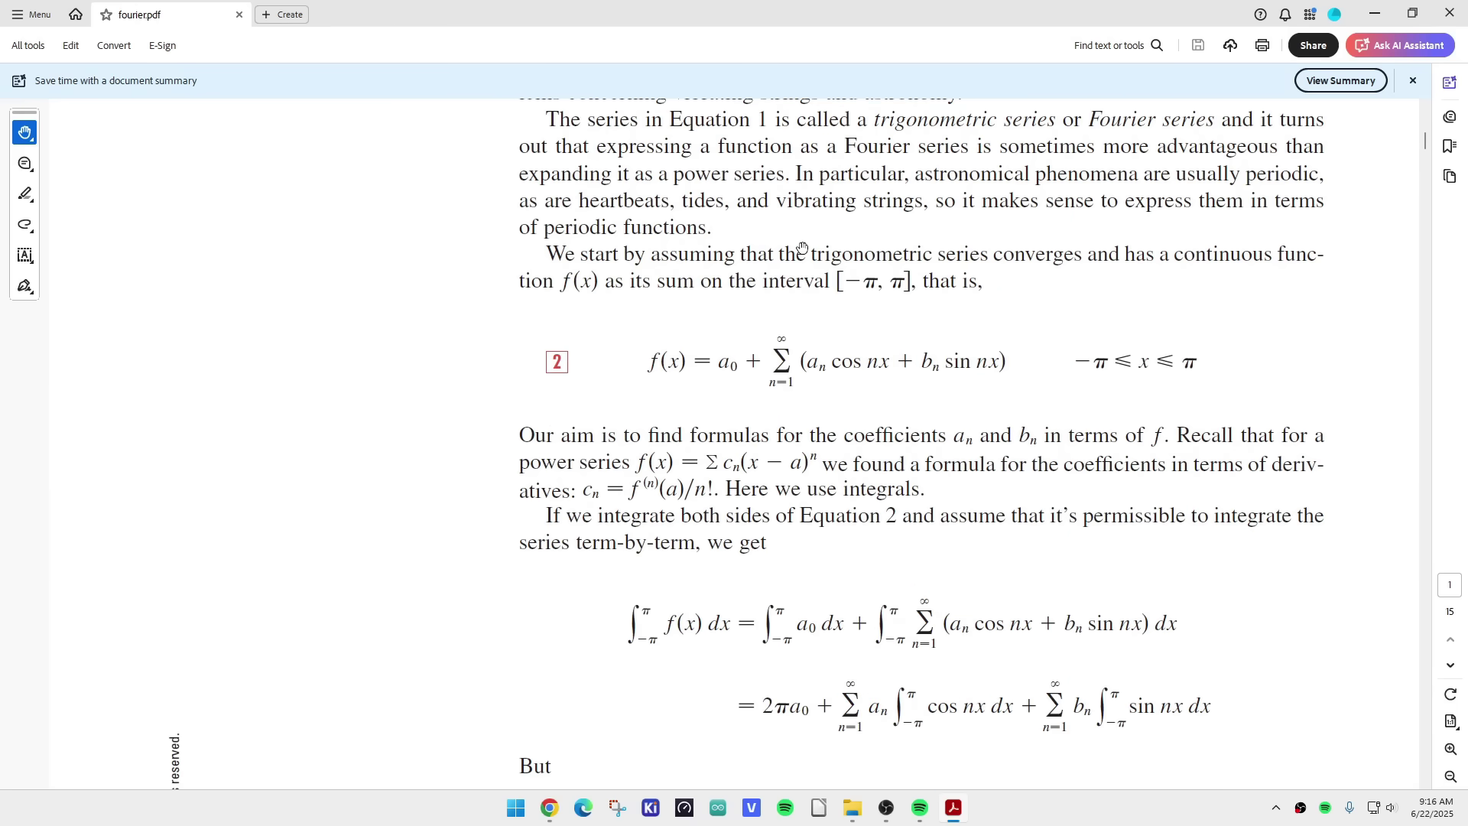
scroll(802, 248, "up", 6)
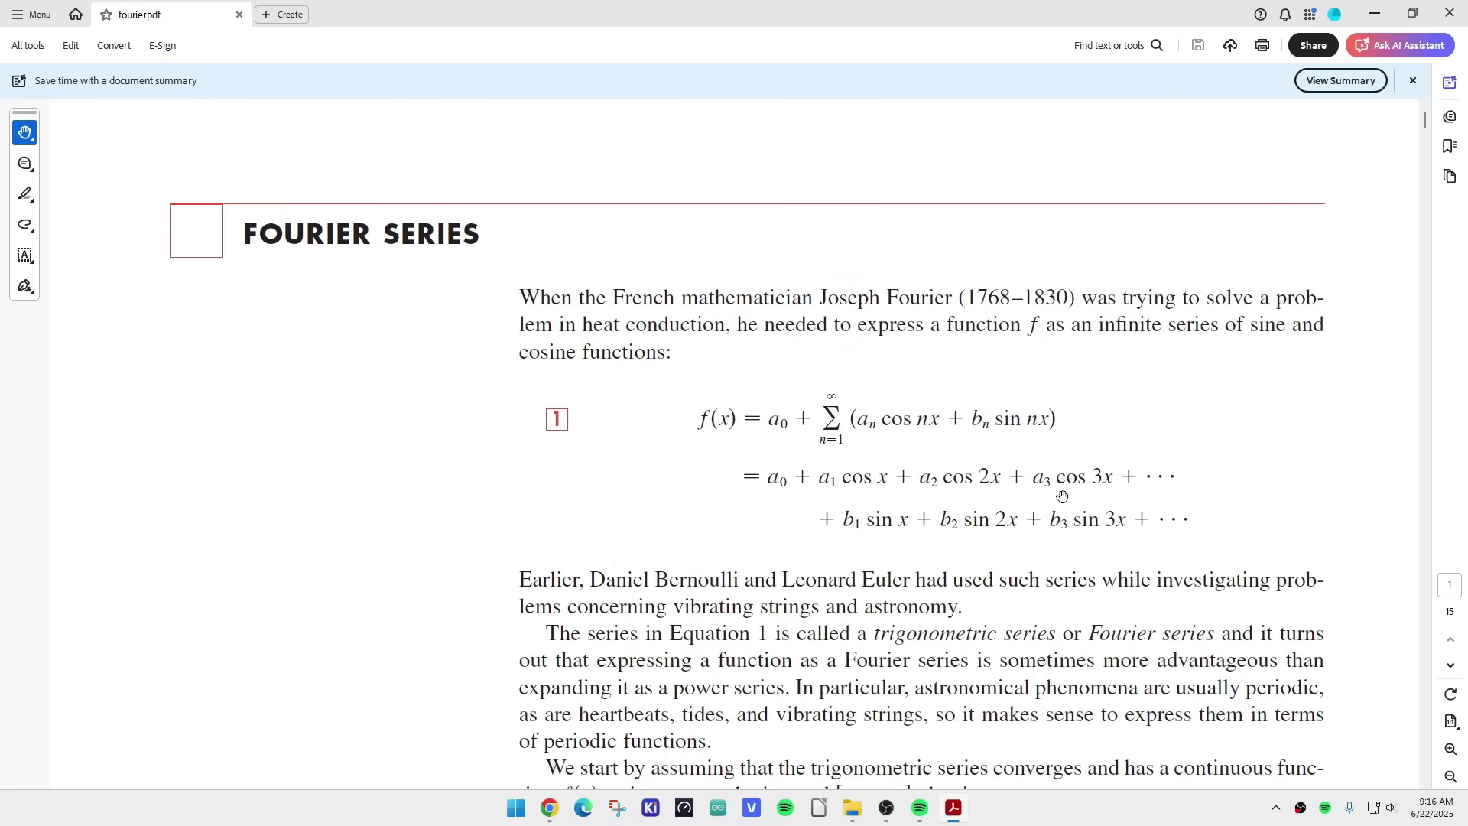
scroll(1063, 497, "down", 10)
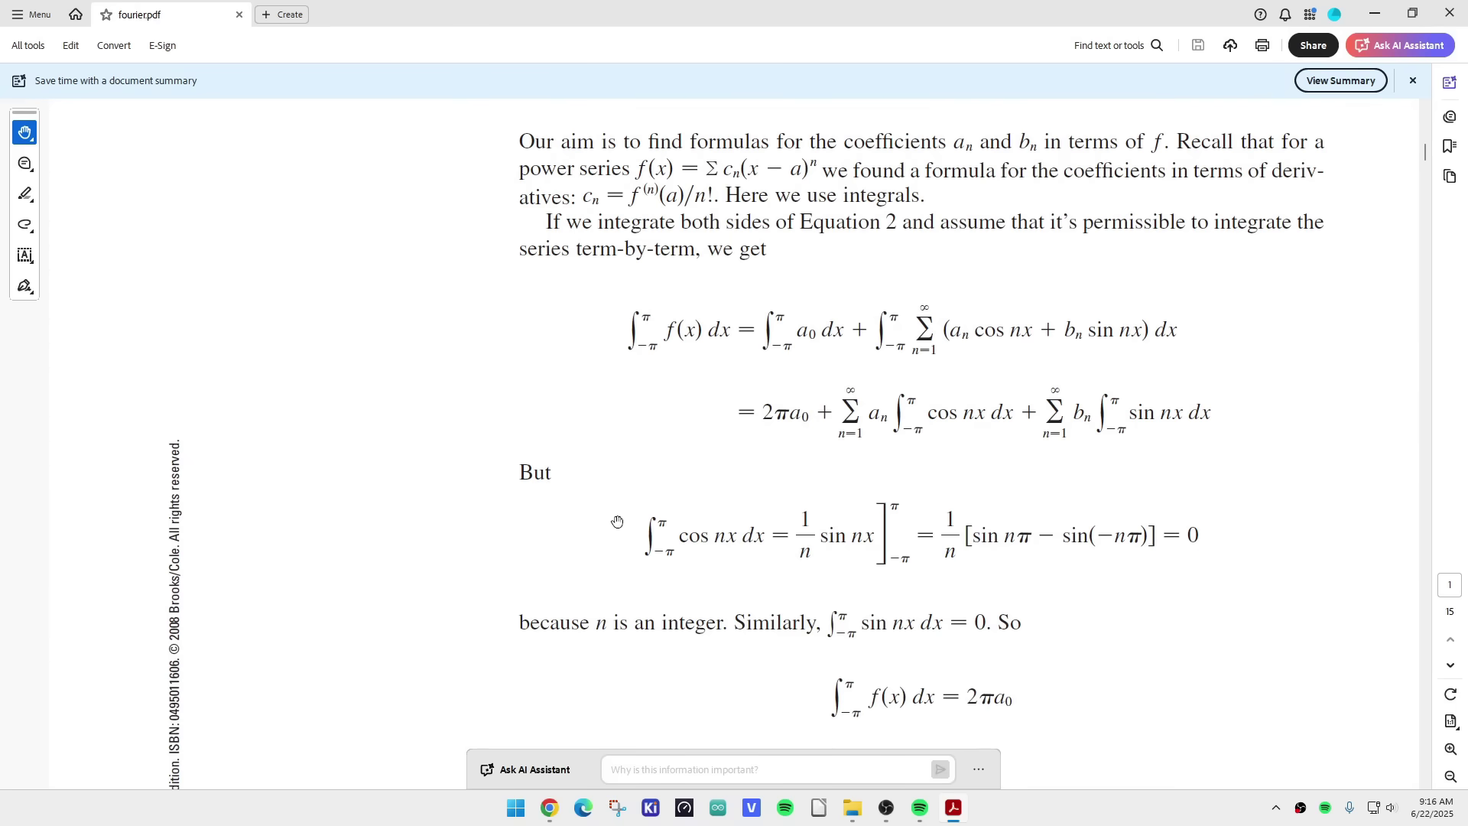
scroll(618, 522, "down", 10)
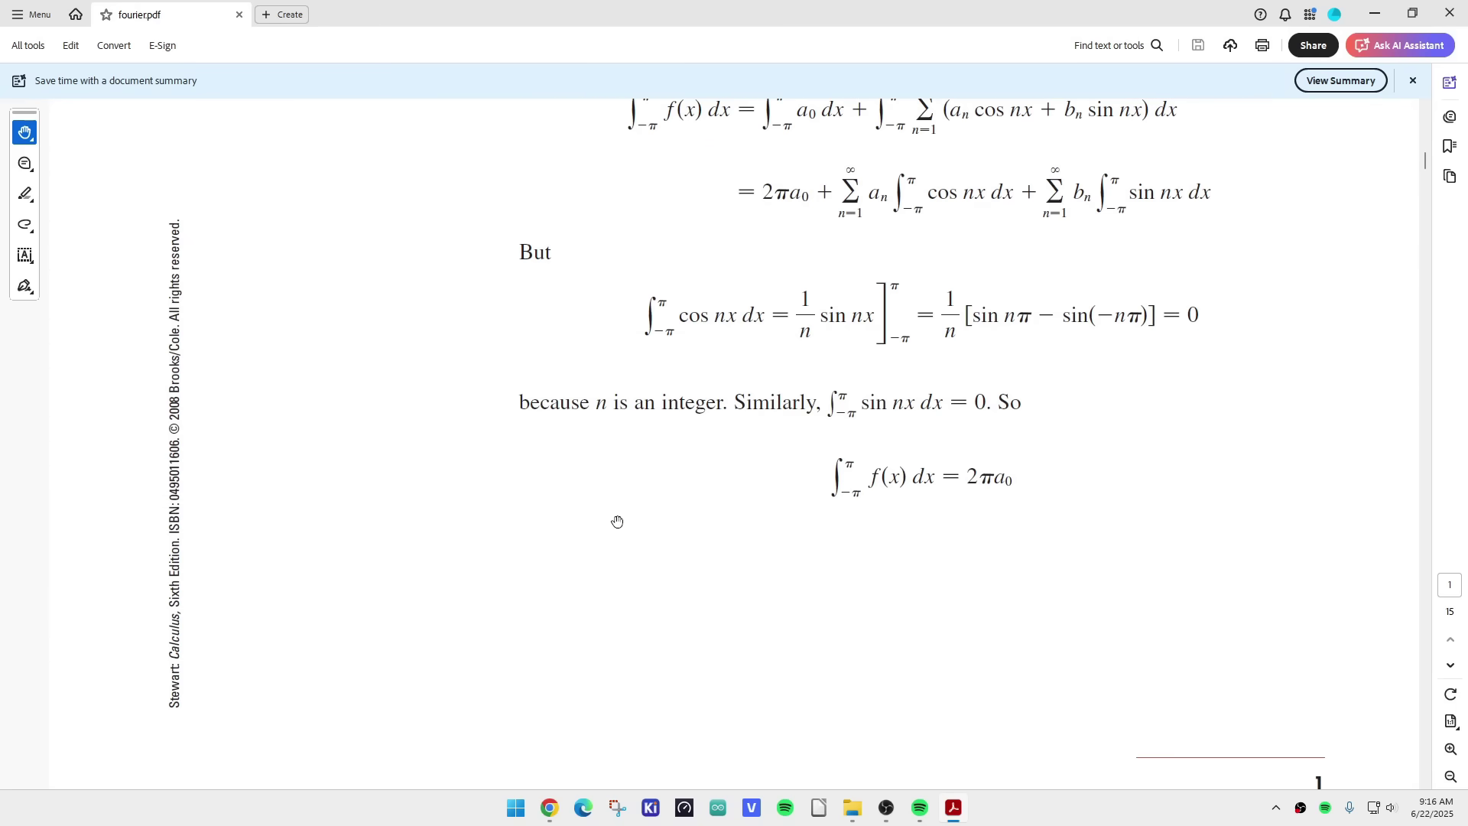
scroll(618, 521, "down", 2)
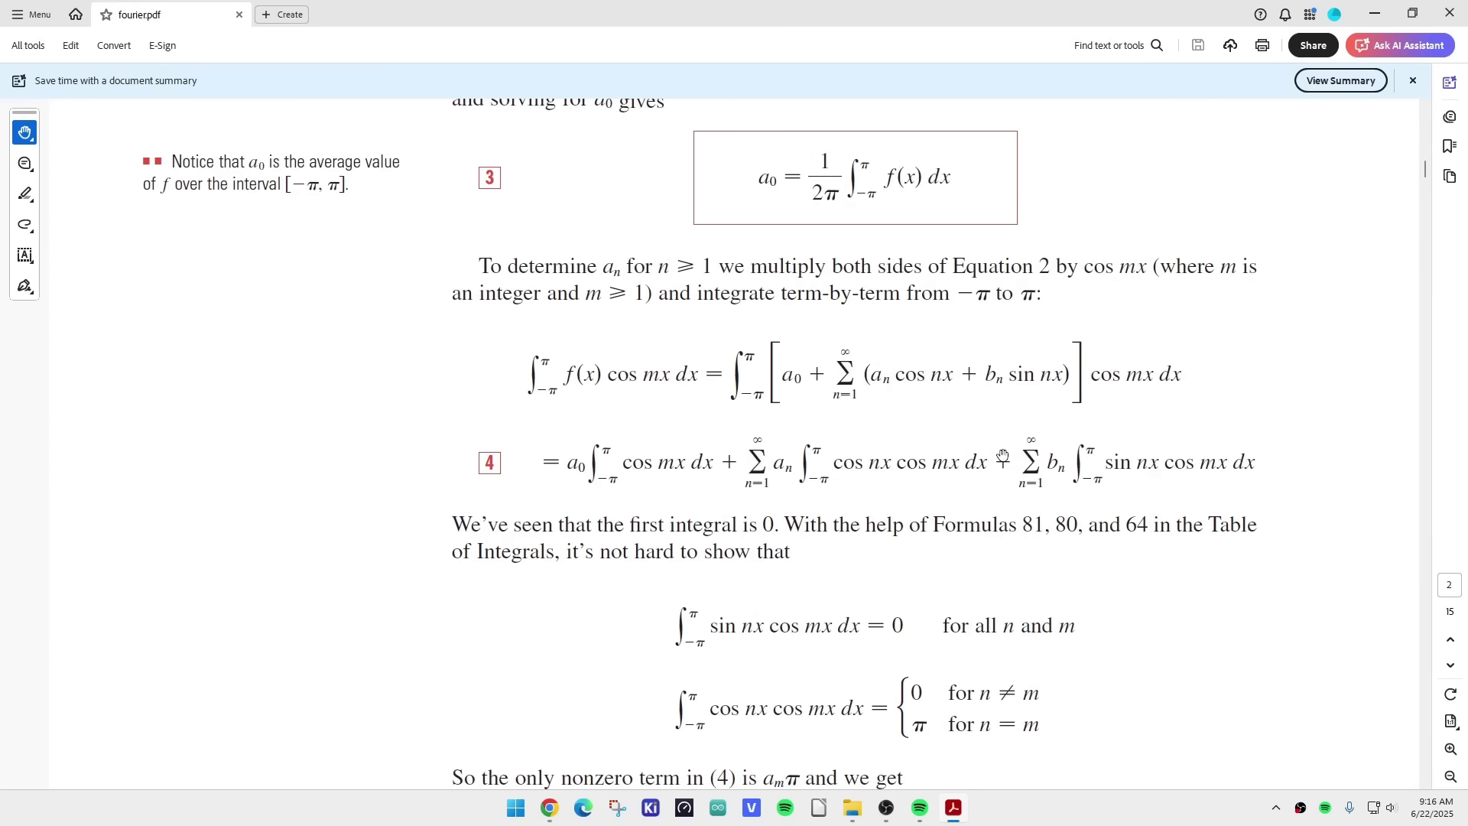
scroll(1002, 457, "up", 2)
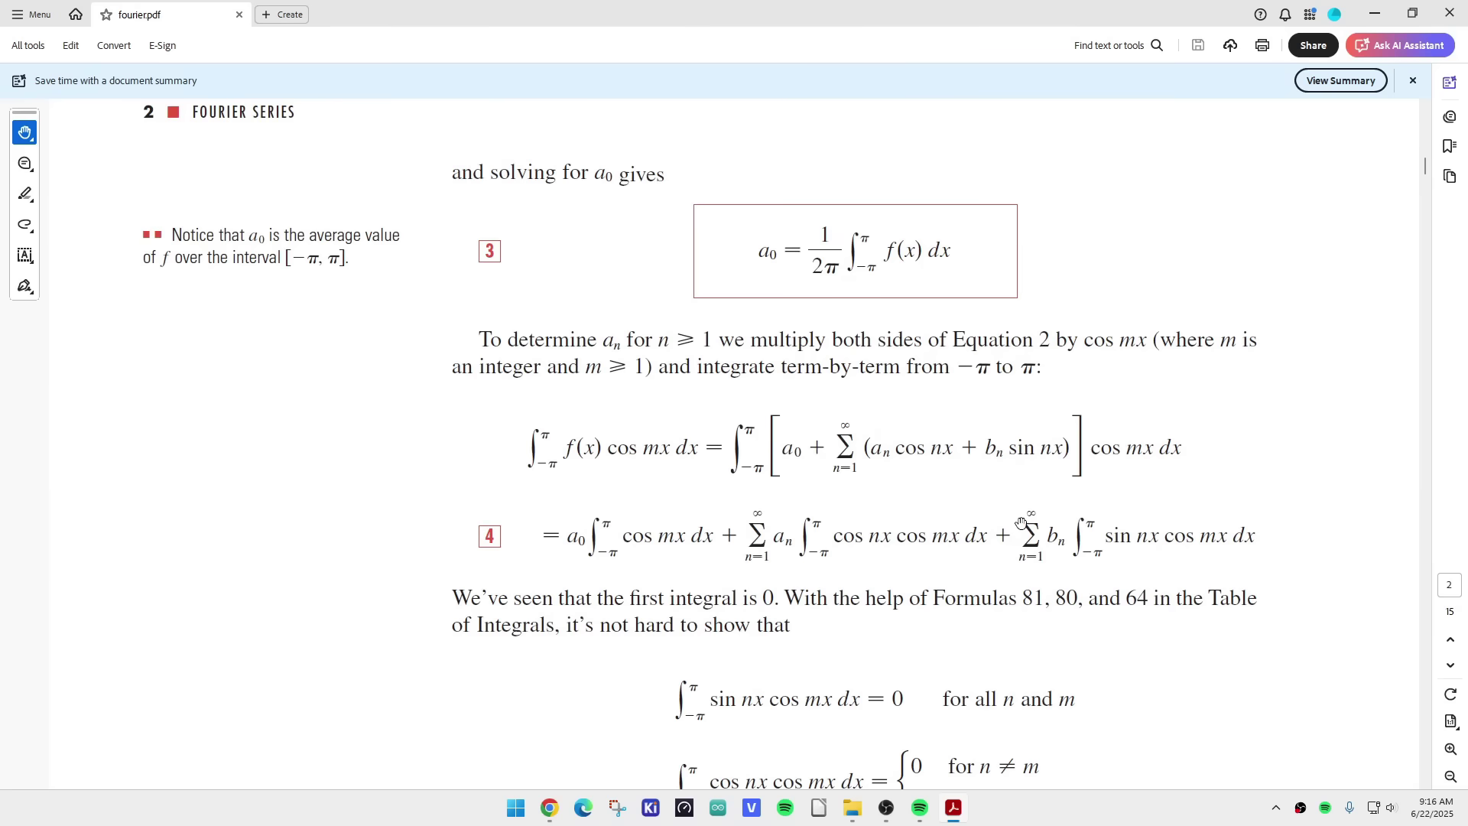
scroll(1020, 524, "down", 6)
scroll(1021, 523, "down", 16)
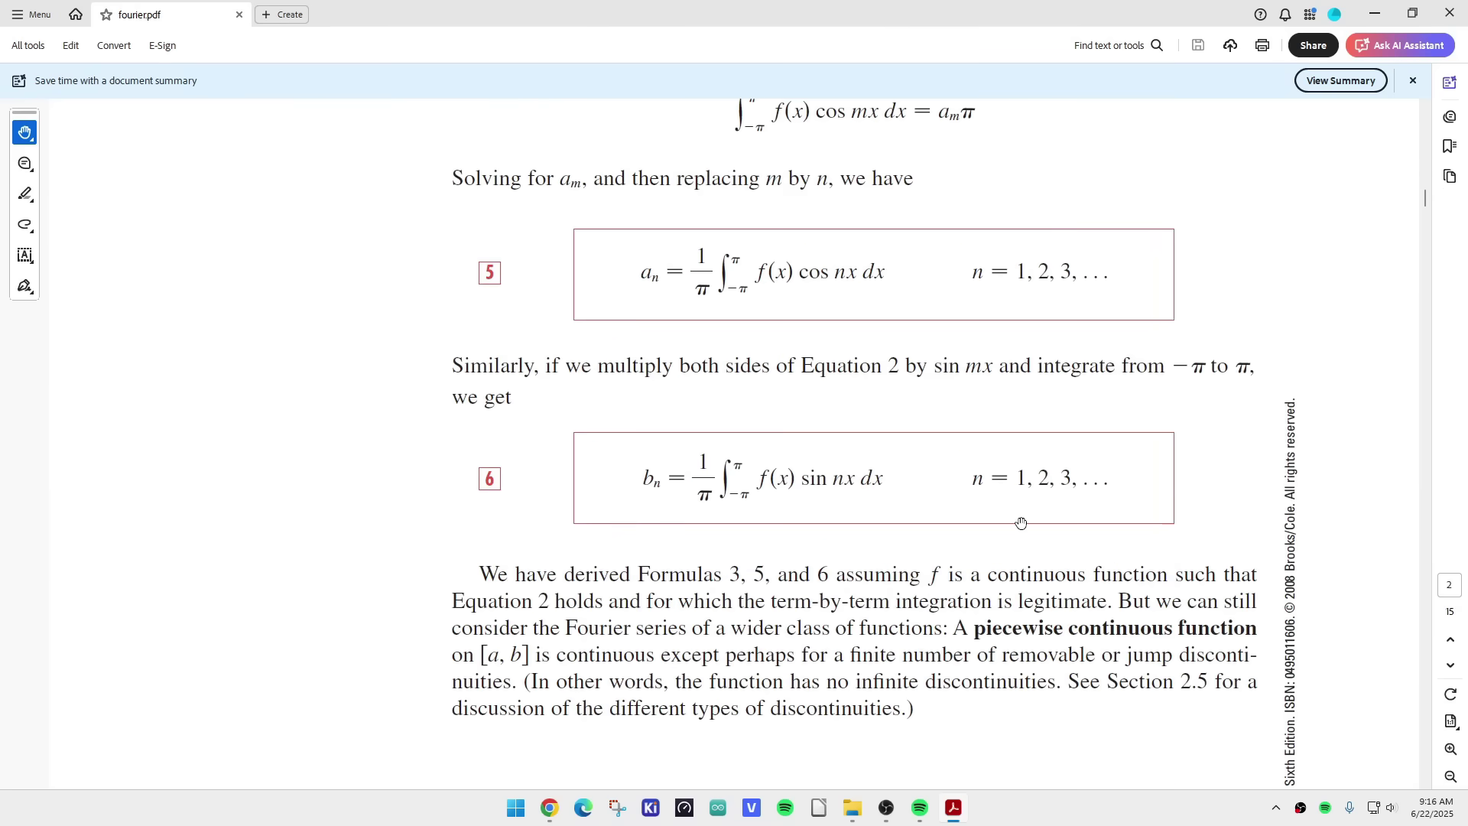
scroll(815, 619, "down", 13)
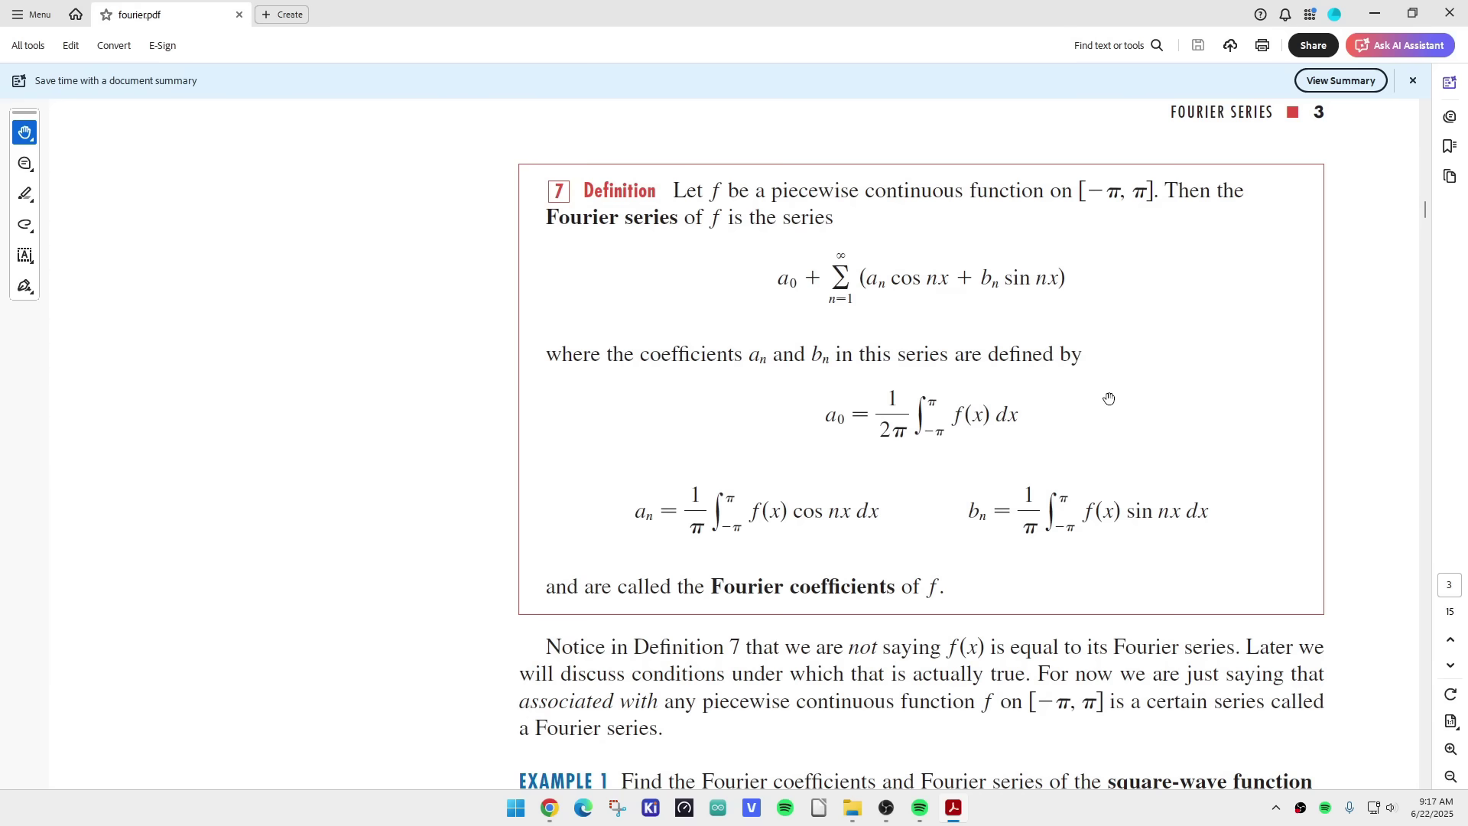
- Scroll past Example 1's square-wave solution to Figure 2's partial sums S1–S15 on page 5
scroll(1109, 398, "down", 3)
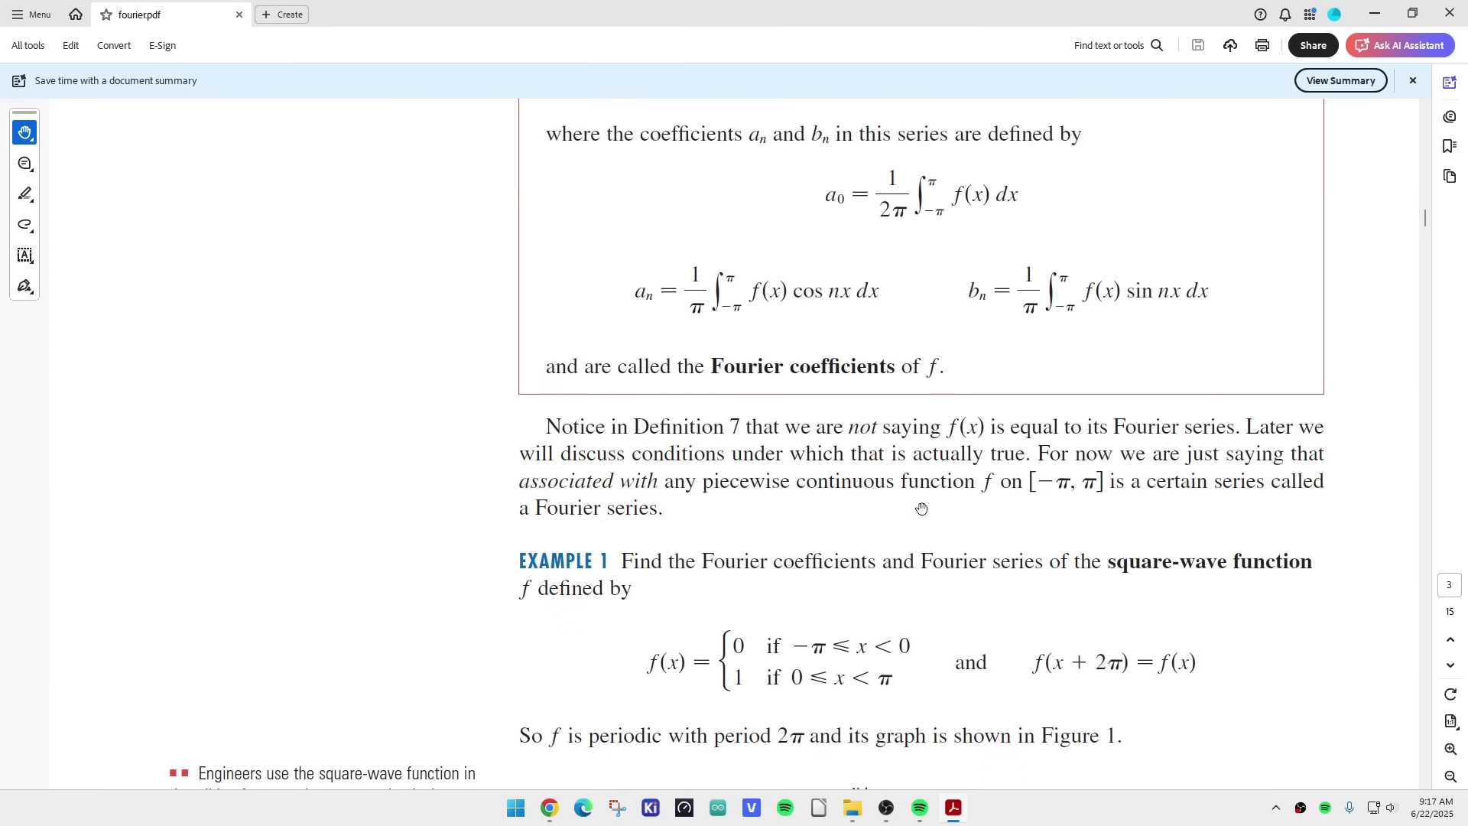
scroll(924, 508, "down", 1)
scroll(914, 499, "down", 4)
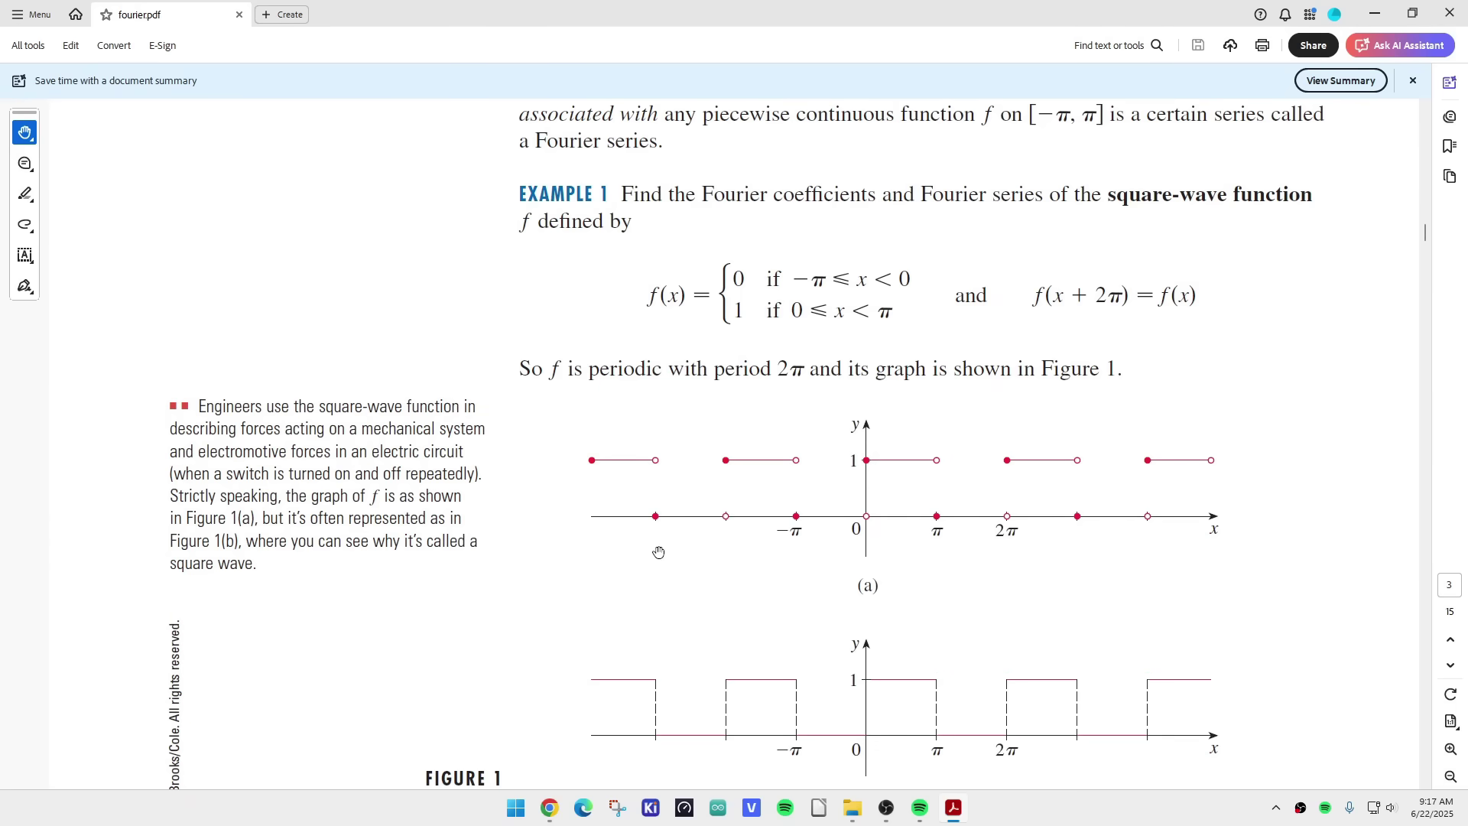
scroll(722, 493, "down", 3)
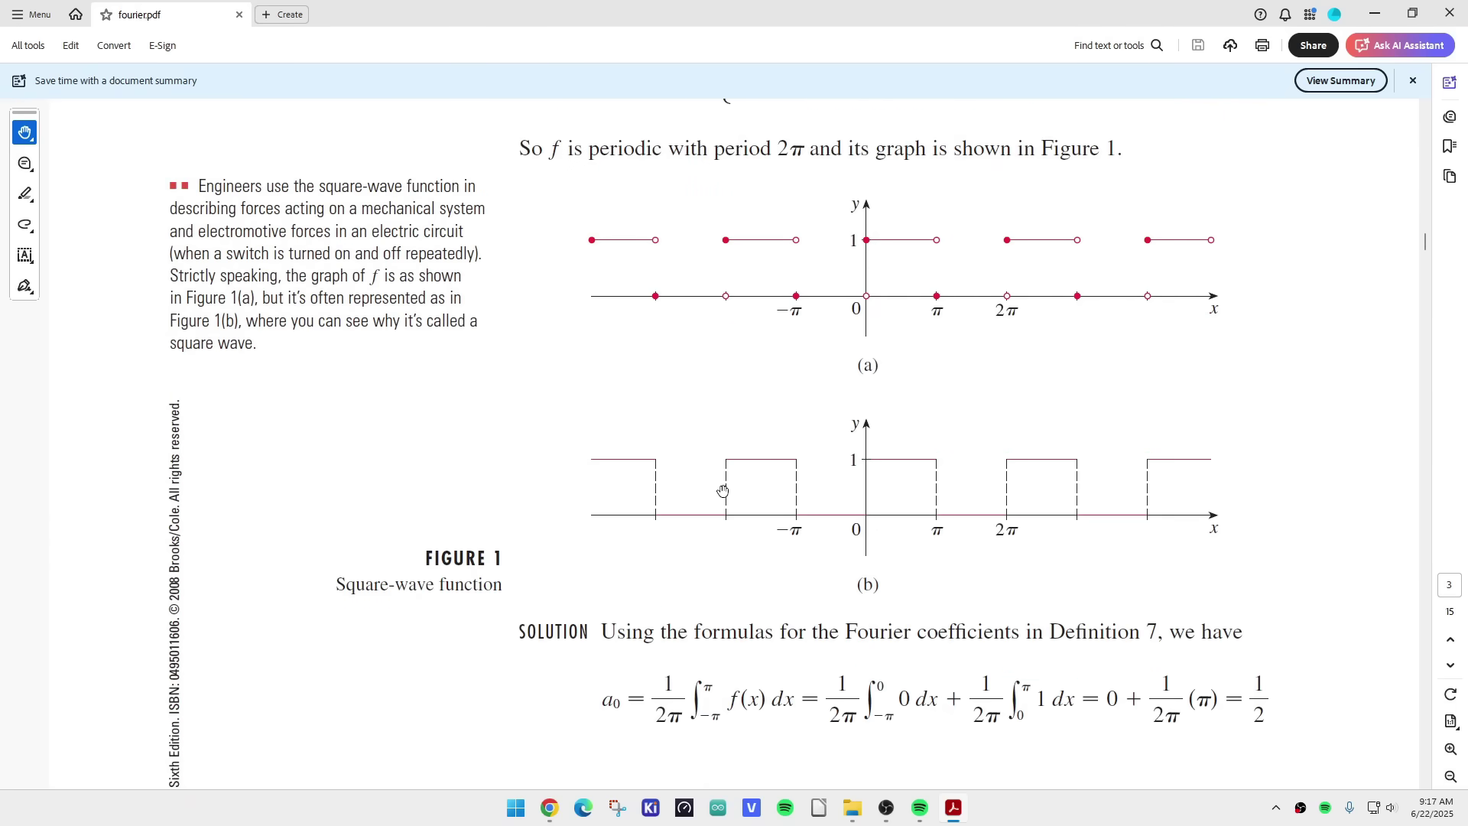
scroll(784, 601, "down", 2)
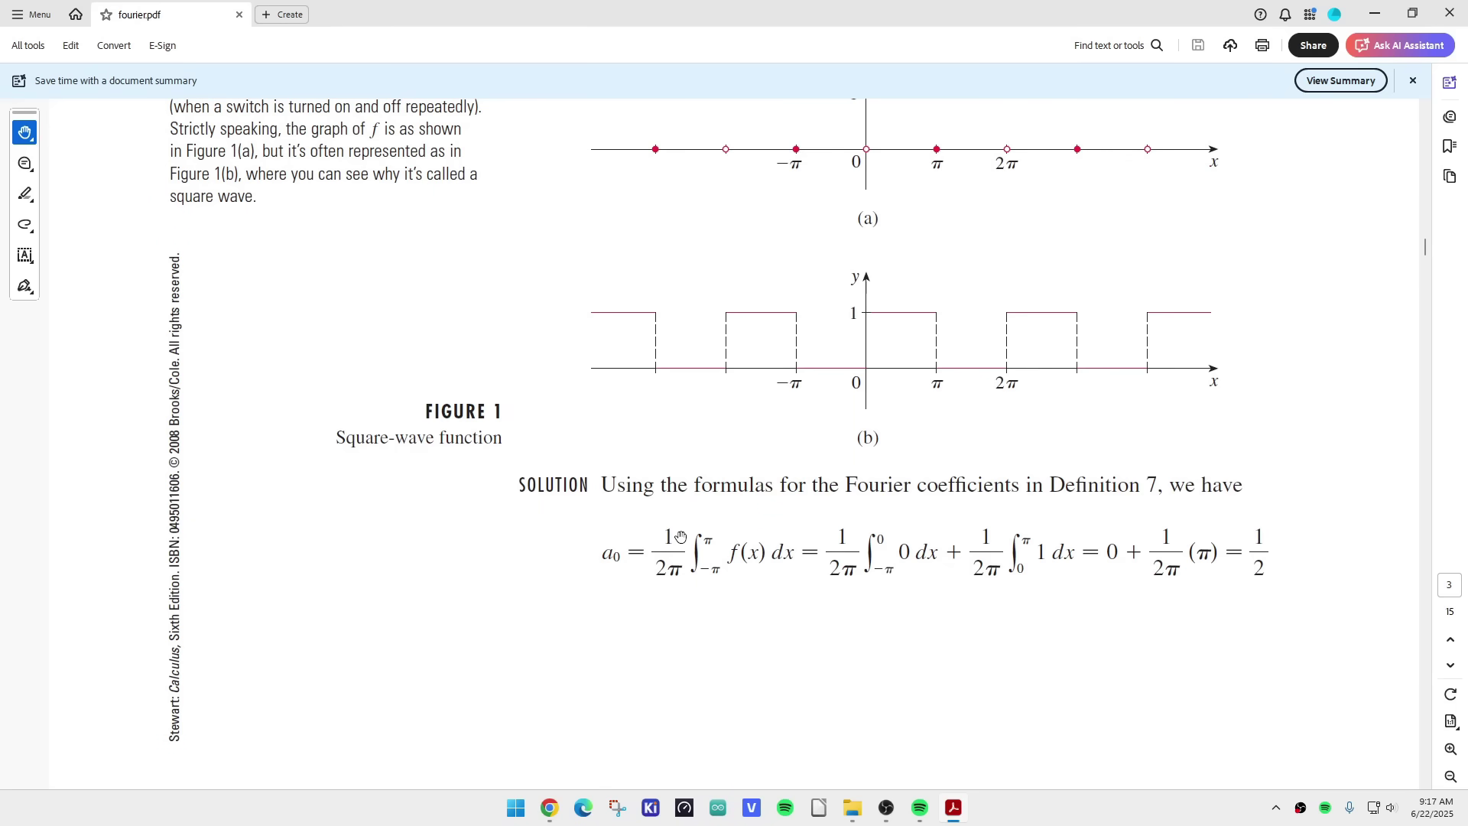
scroll(1106, 552, "down", 3)
scroll(1106, 551, "down", 2)
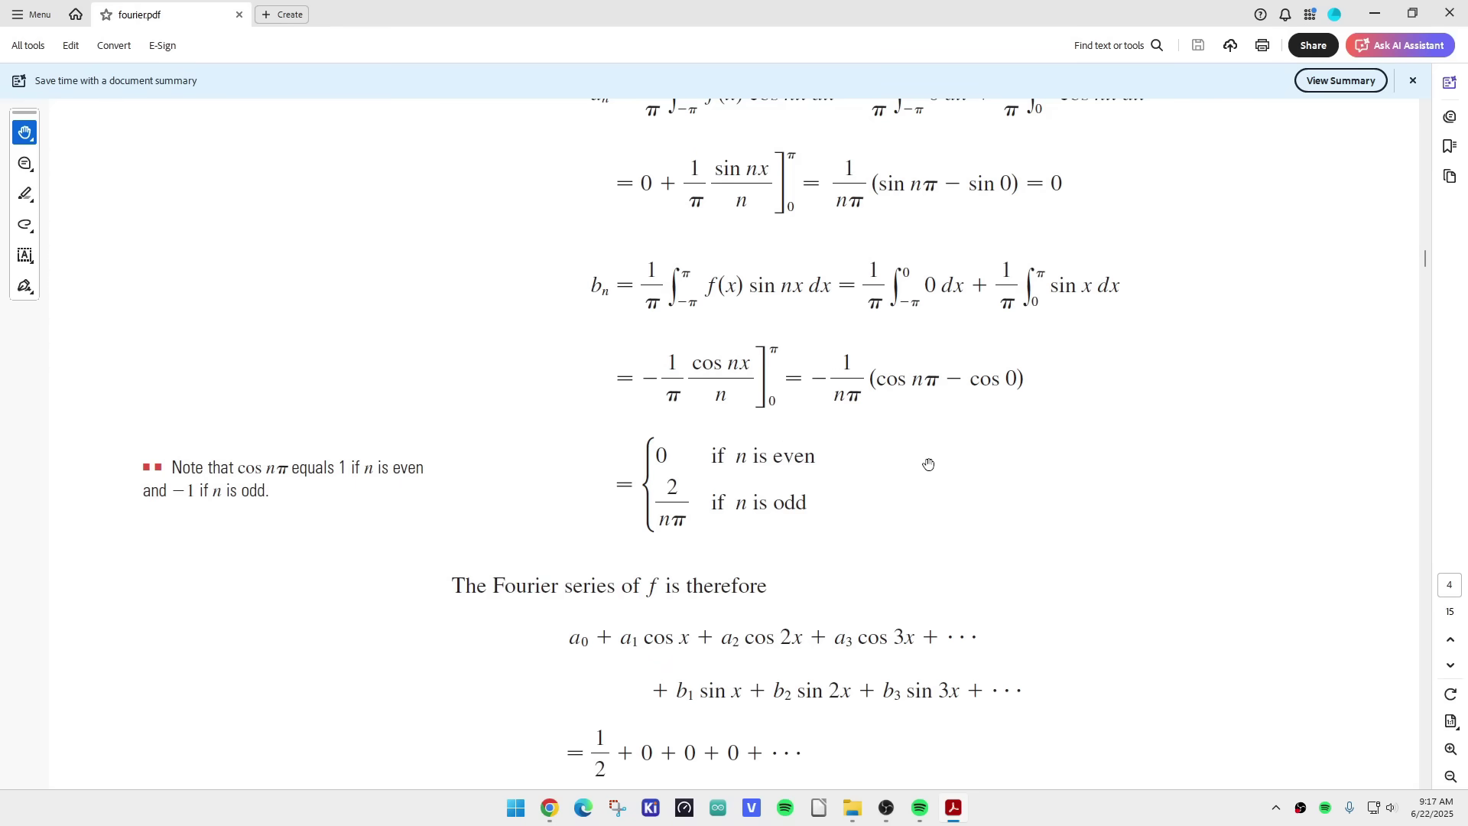
scroll(929, 465, "down", 4)
scroll(928, 465, "down", 3)
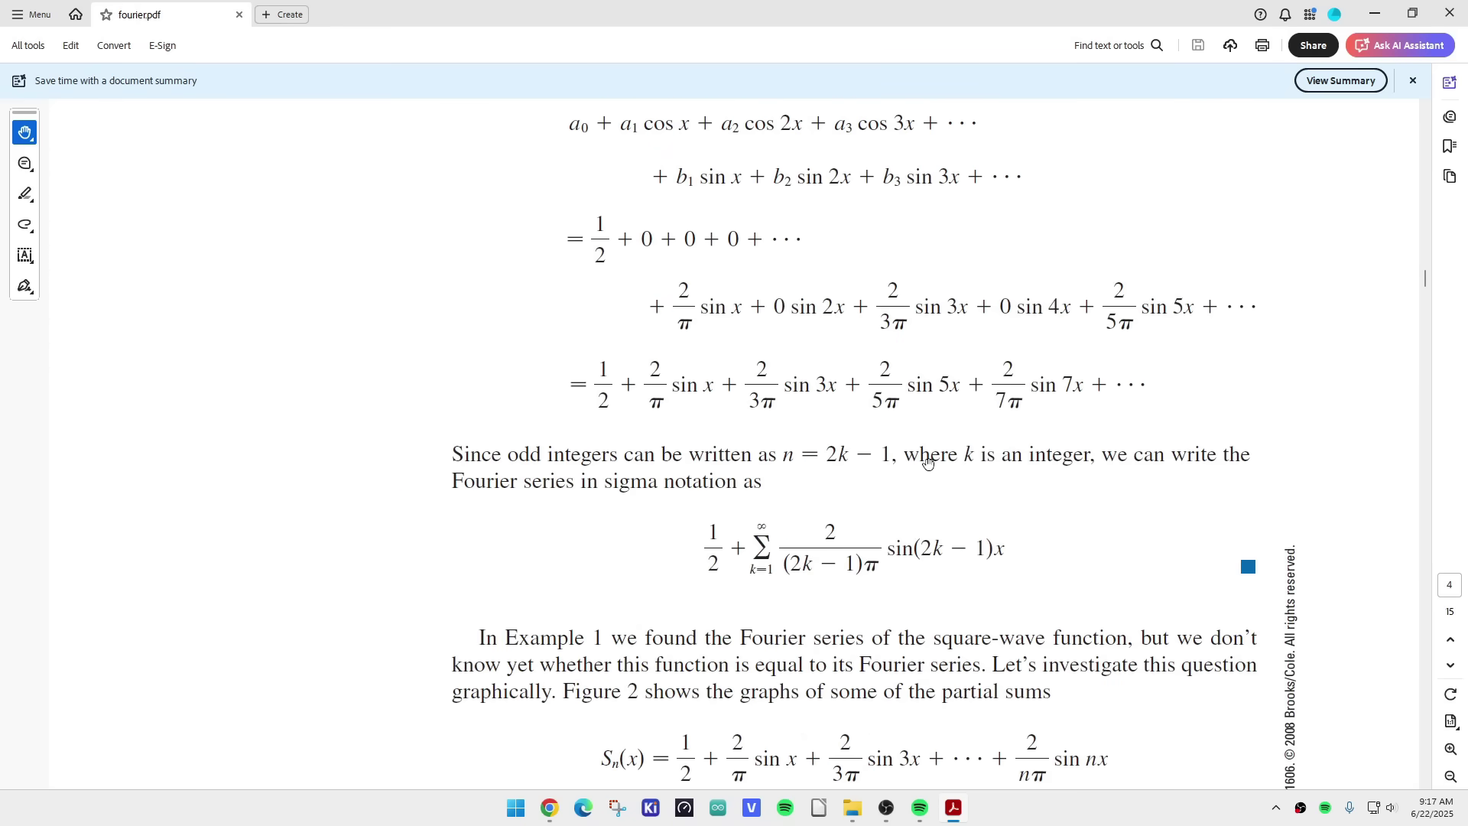
scroll(768, 424, "down", 12)
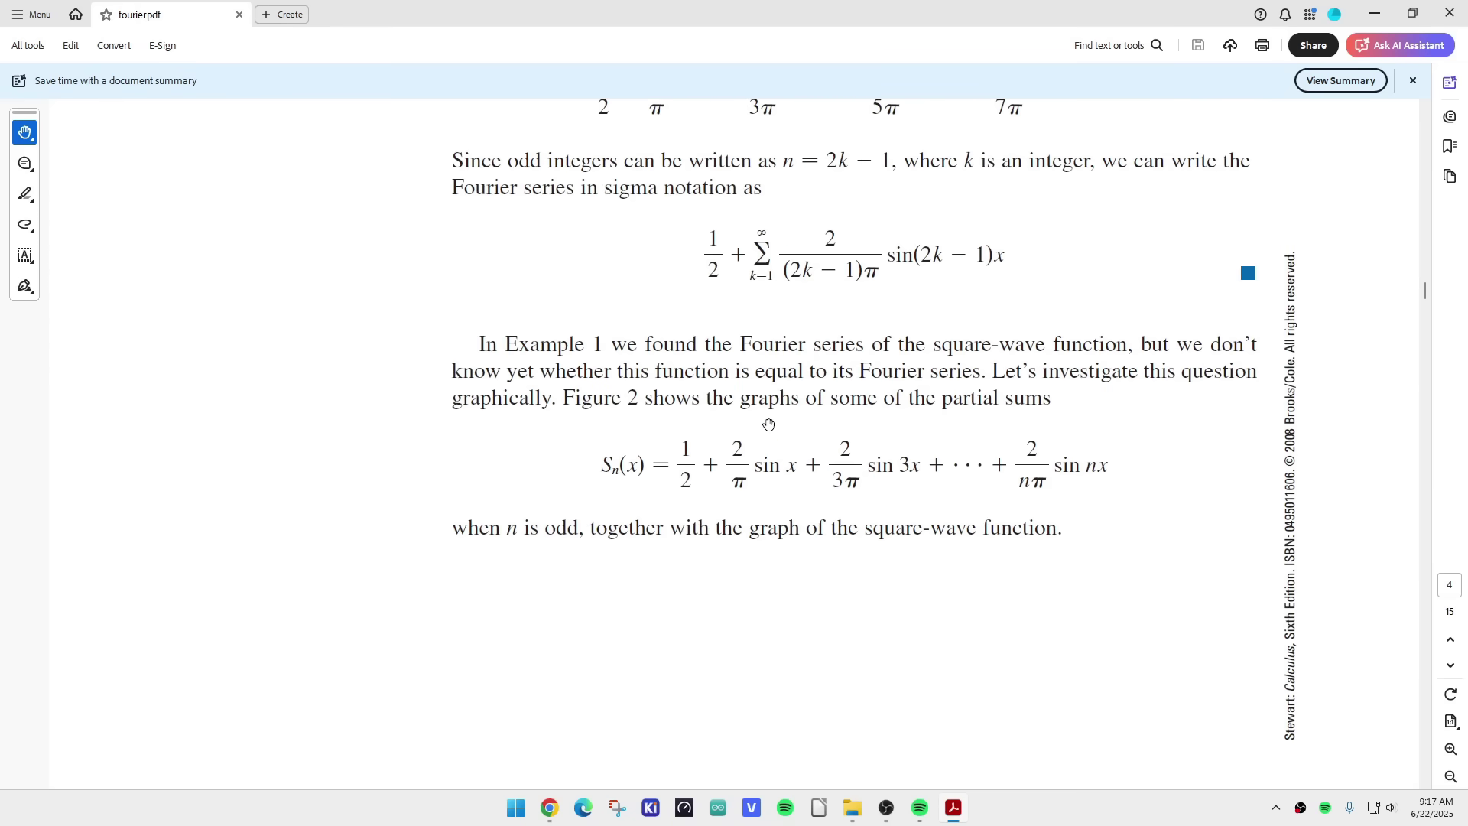
scroll(760, 557, "up", 1)
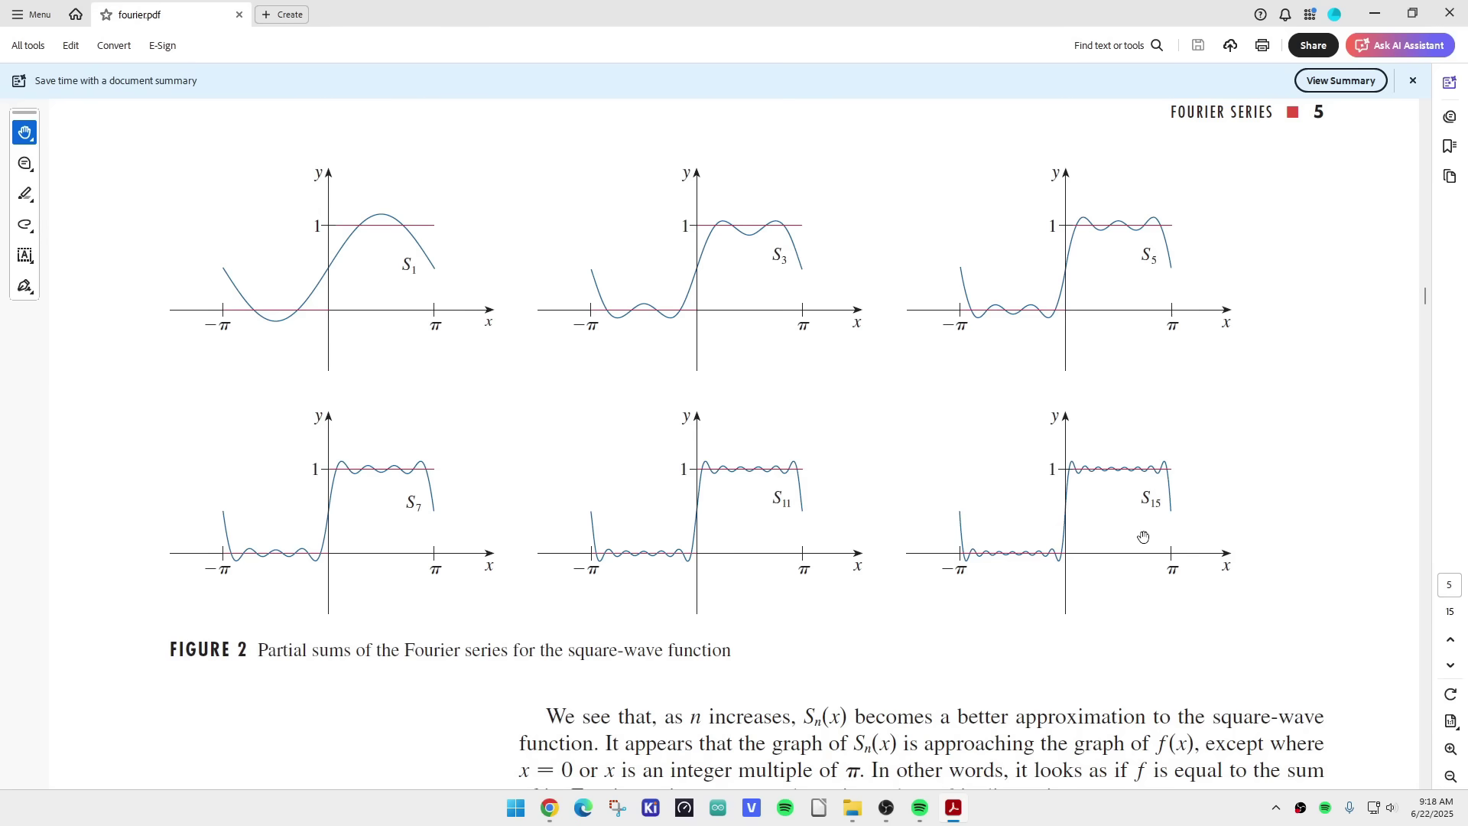
- Scroll past the Figure 4 and Figure 5 flute and violin spectra to Exercises 13–20 on page 10
scroll(1144, 537, "down", 8)
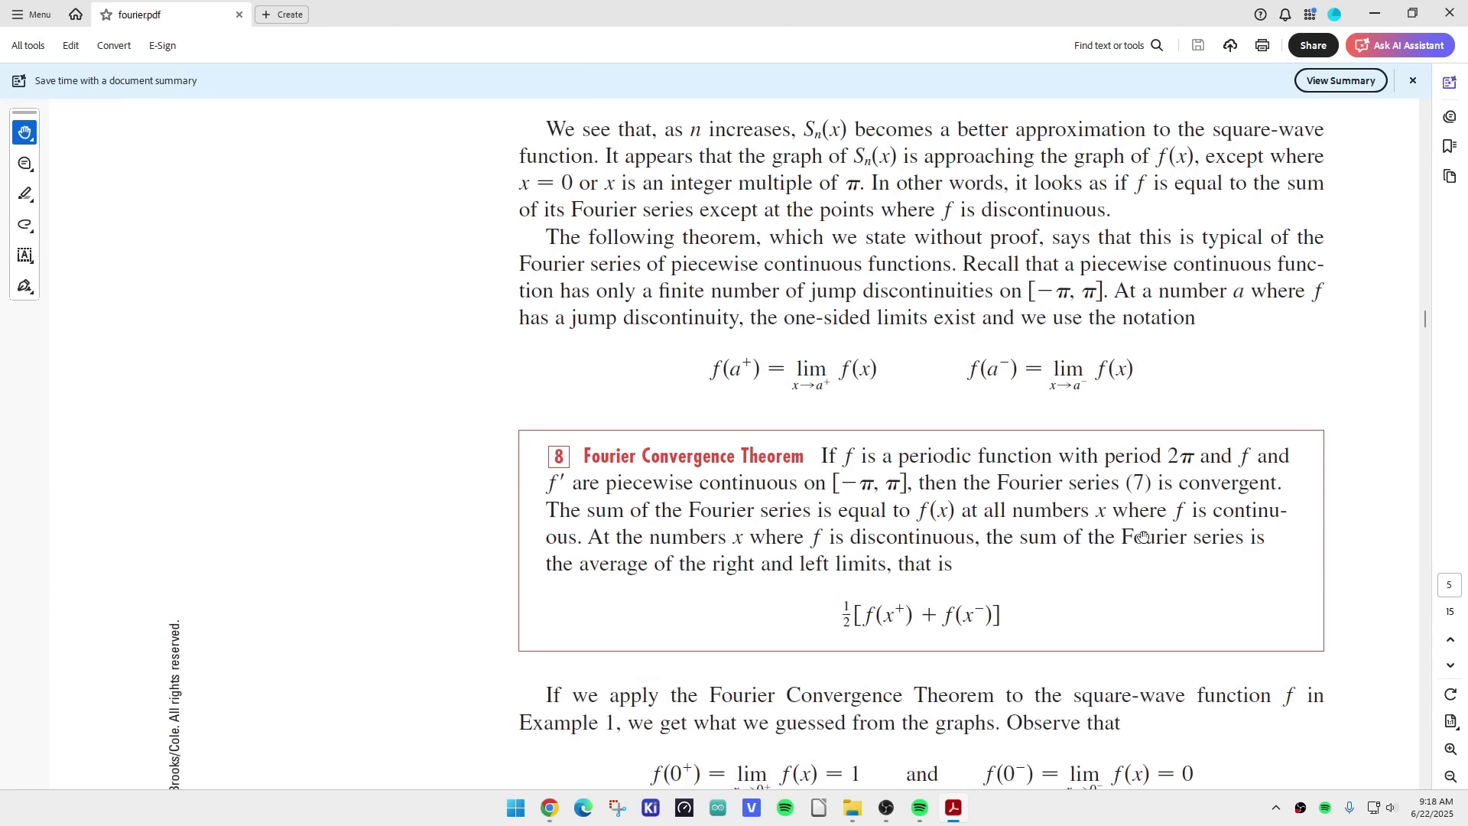
scroll(1143, 537, "down", 2)
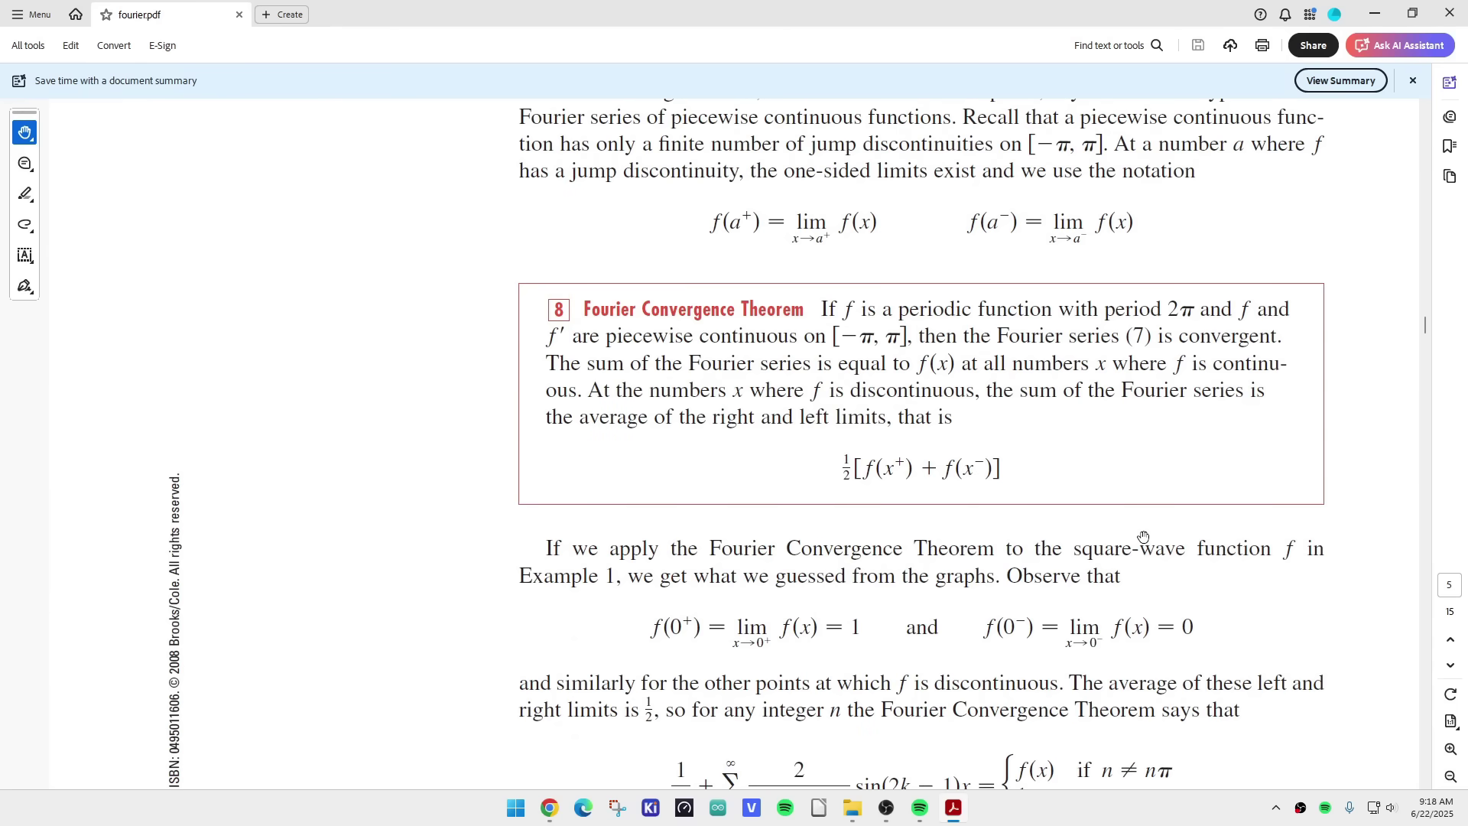
scroll(1144, 537, "down", 15)
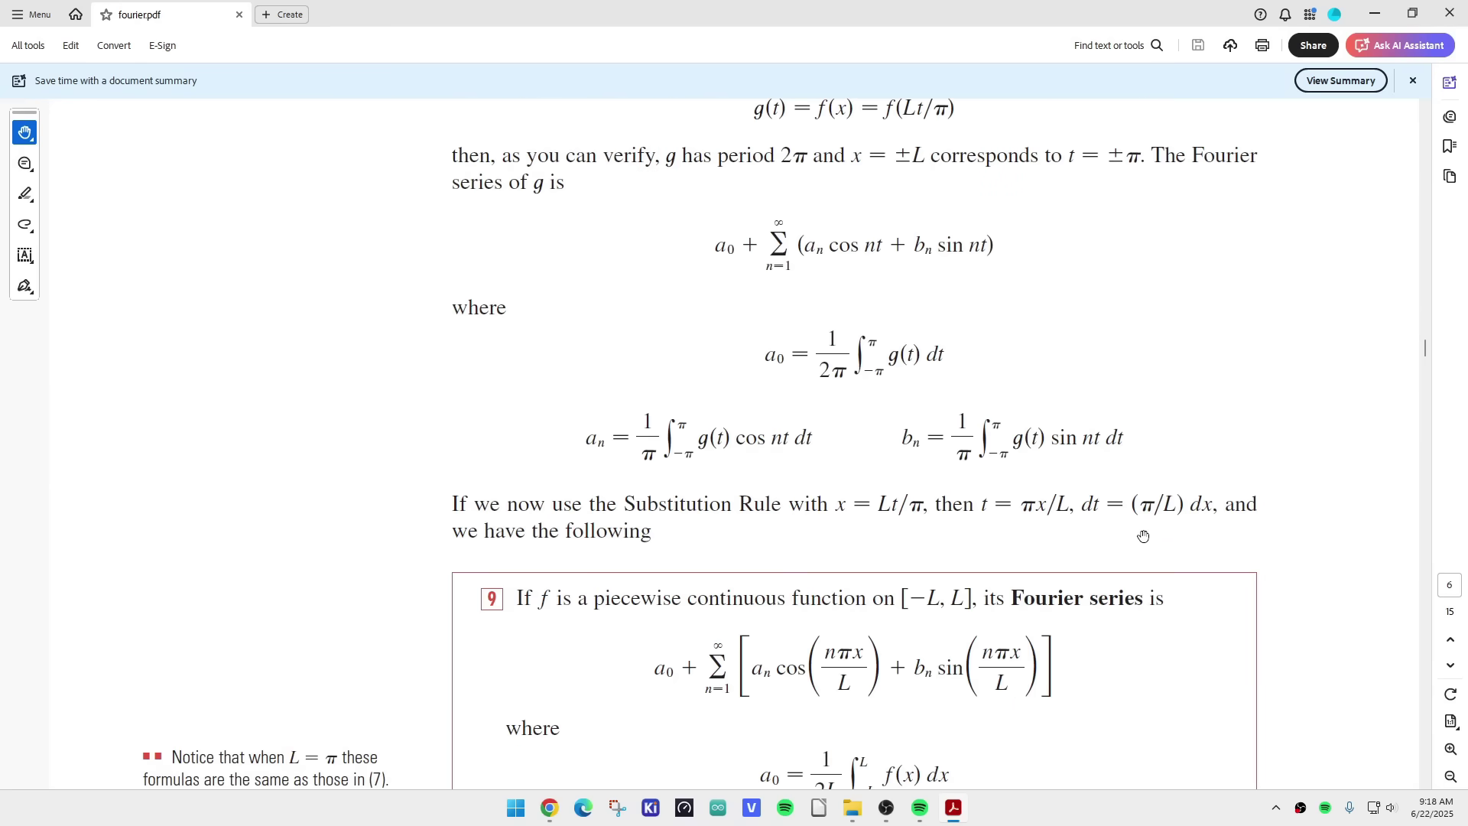
scroll(1144, 537, "down", 20)
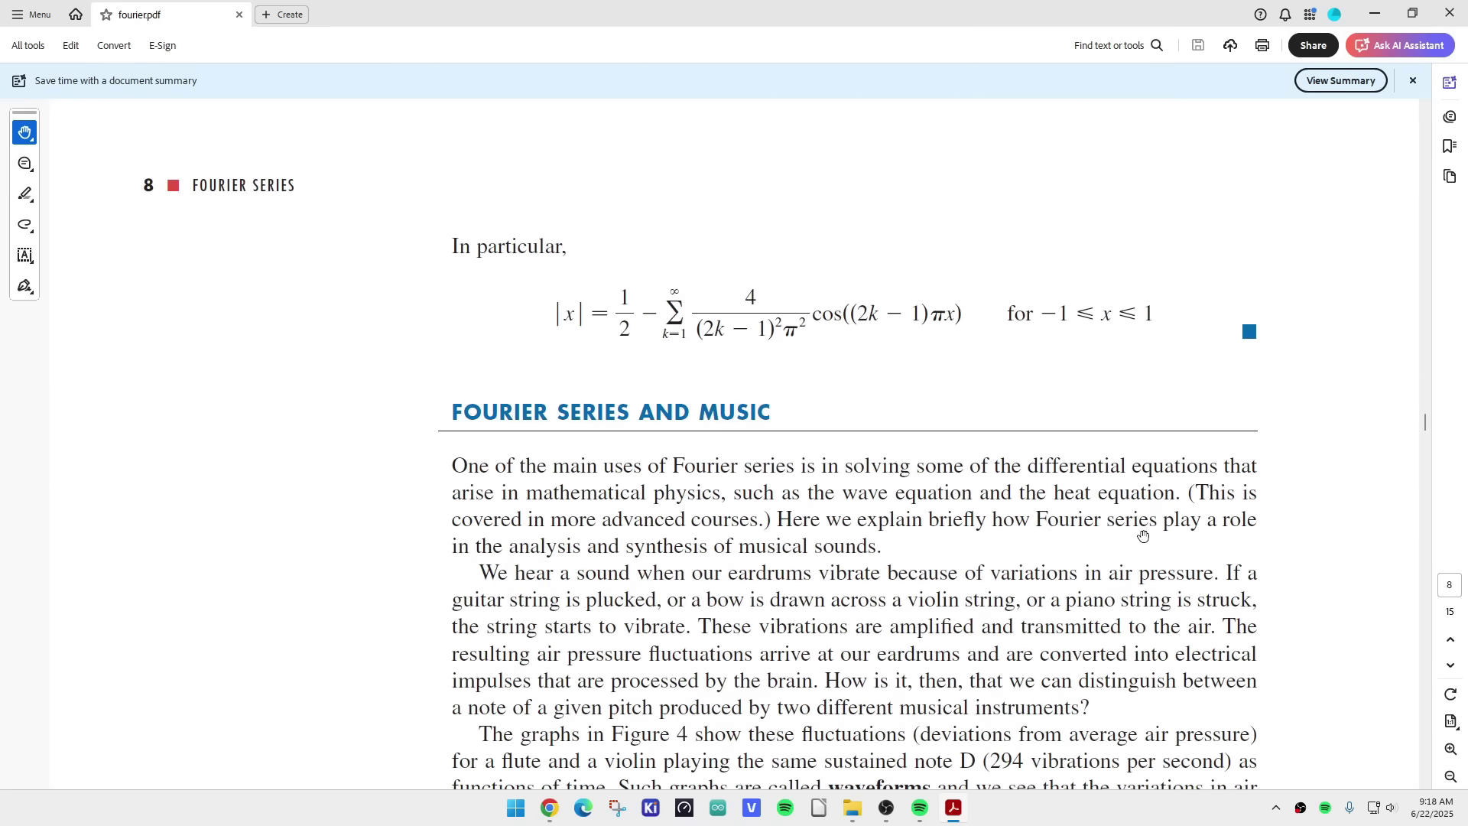
scroll(1143, 538, "down", 6)
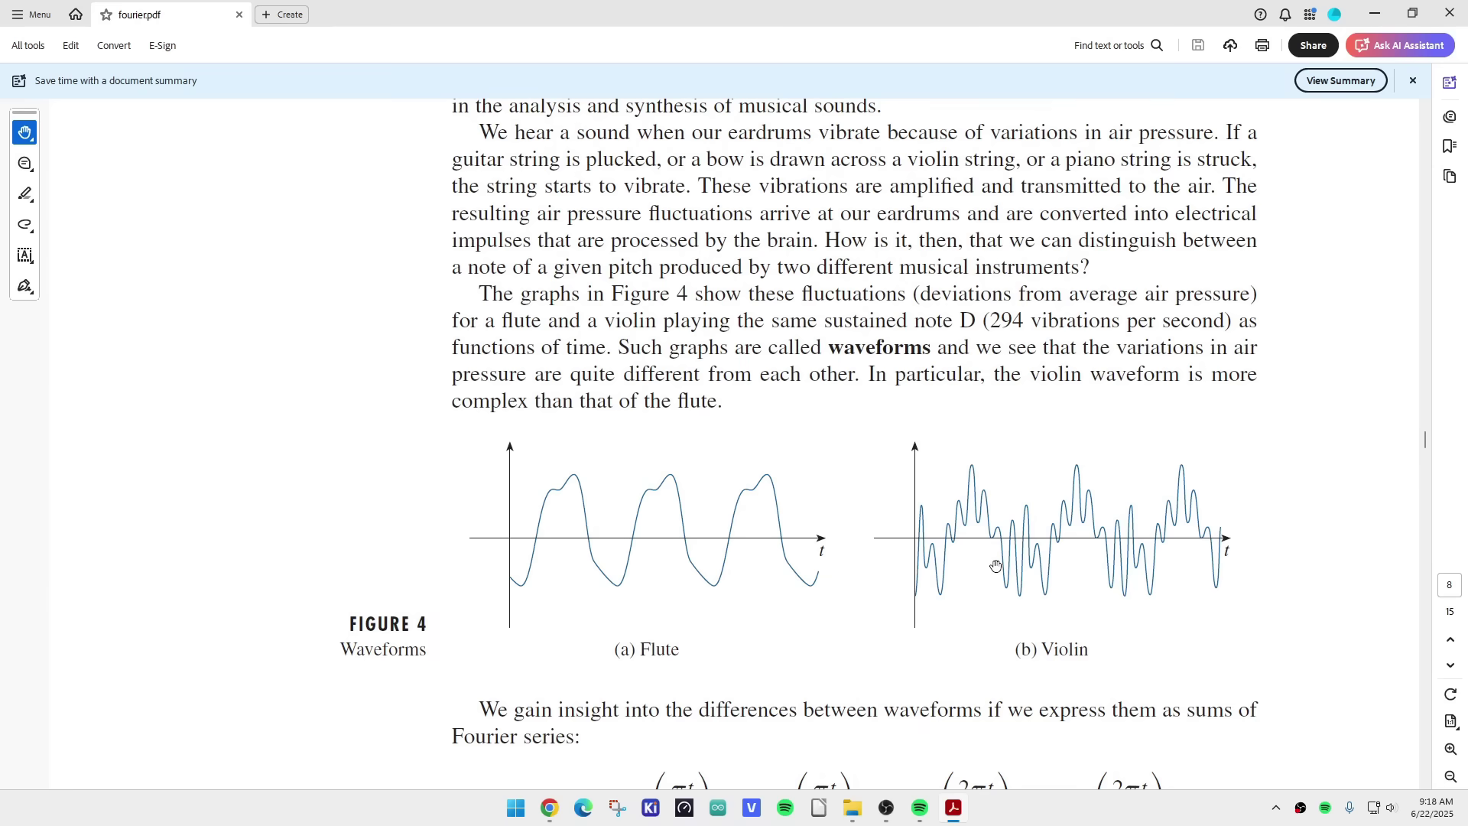
scroll(996, 565, "down", 2)
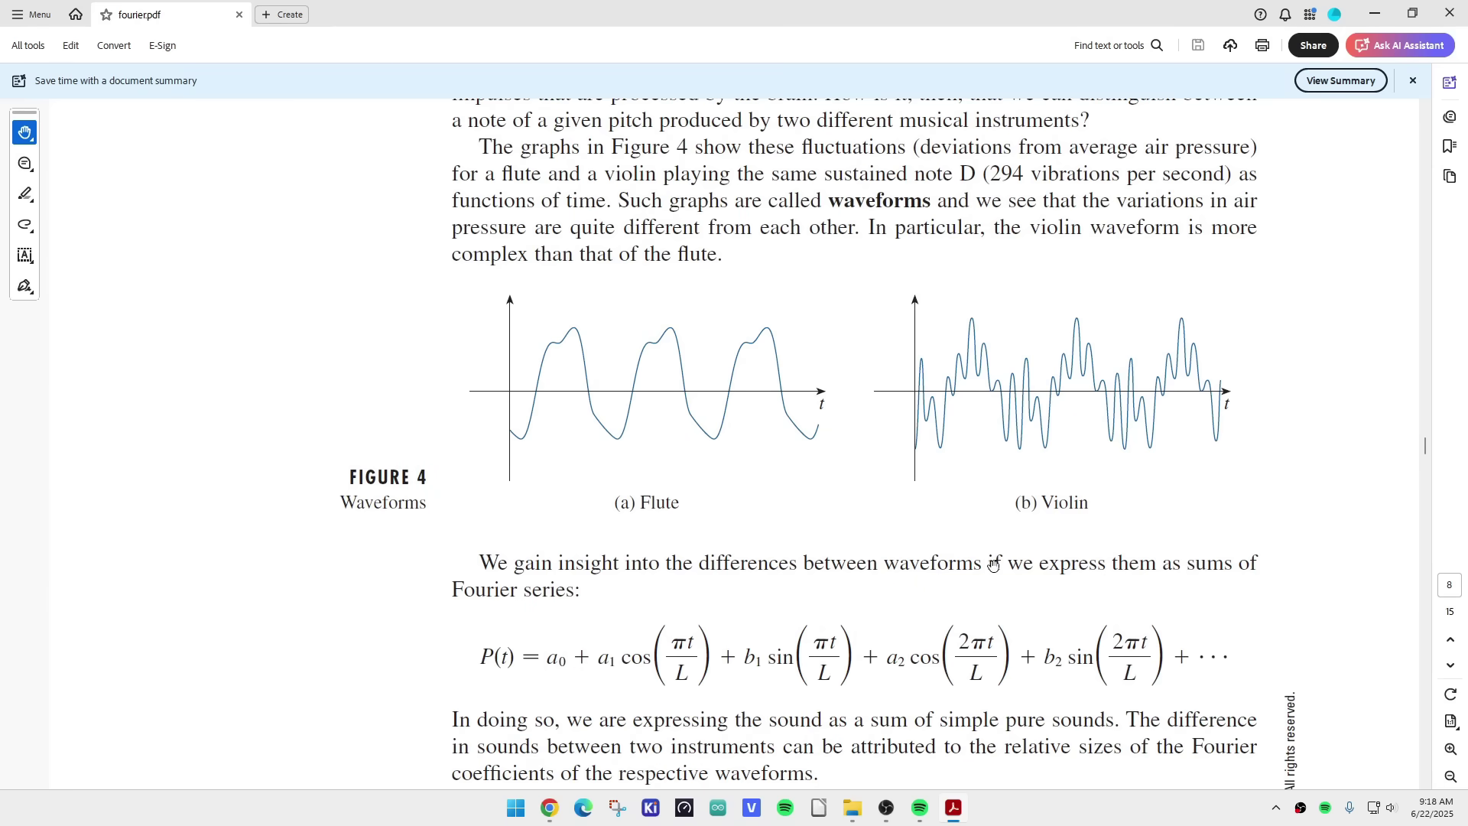
scroll(993, 564, "down", 1)
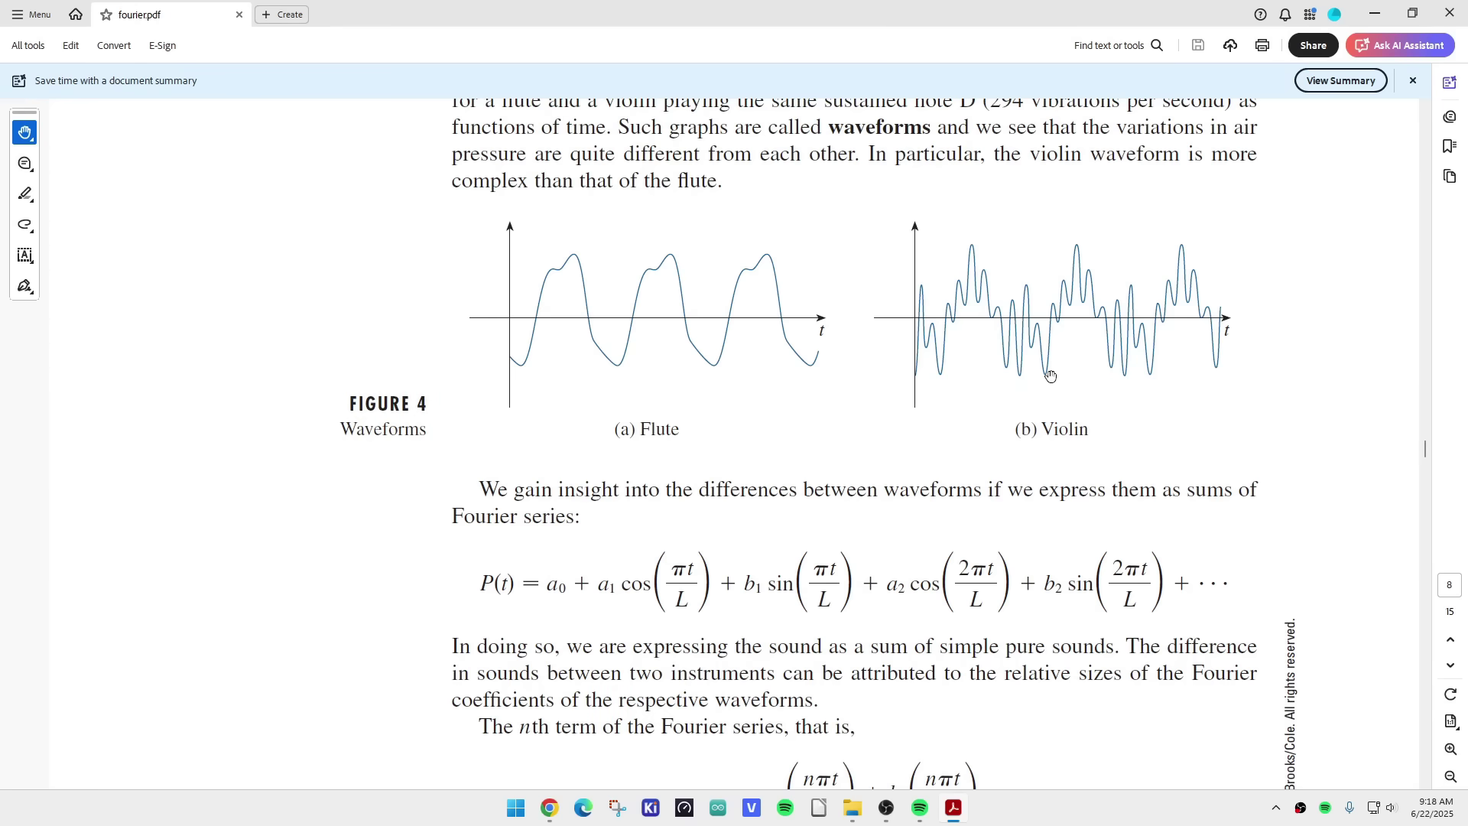
scroll(1050, 374, "down", 5)
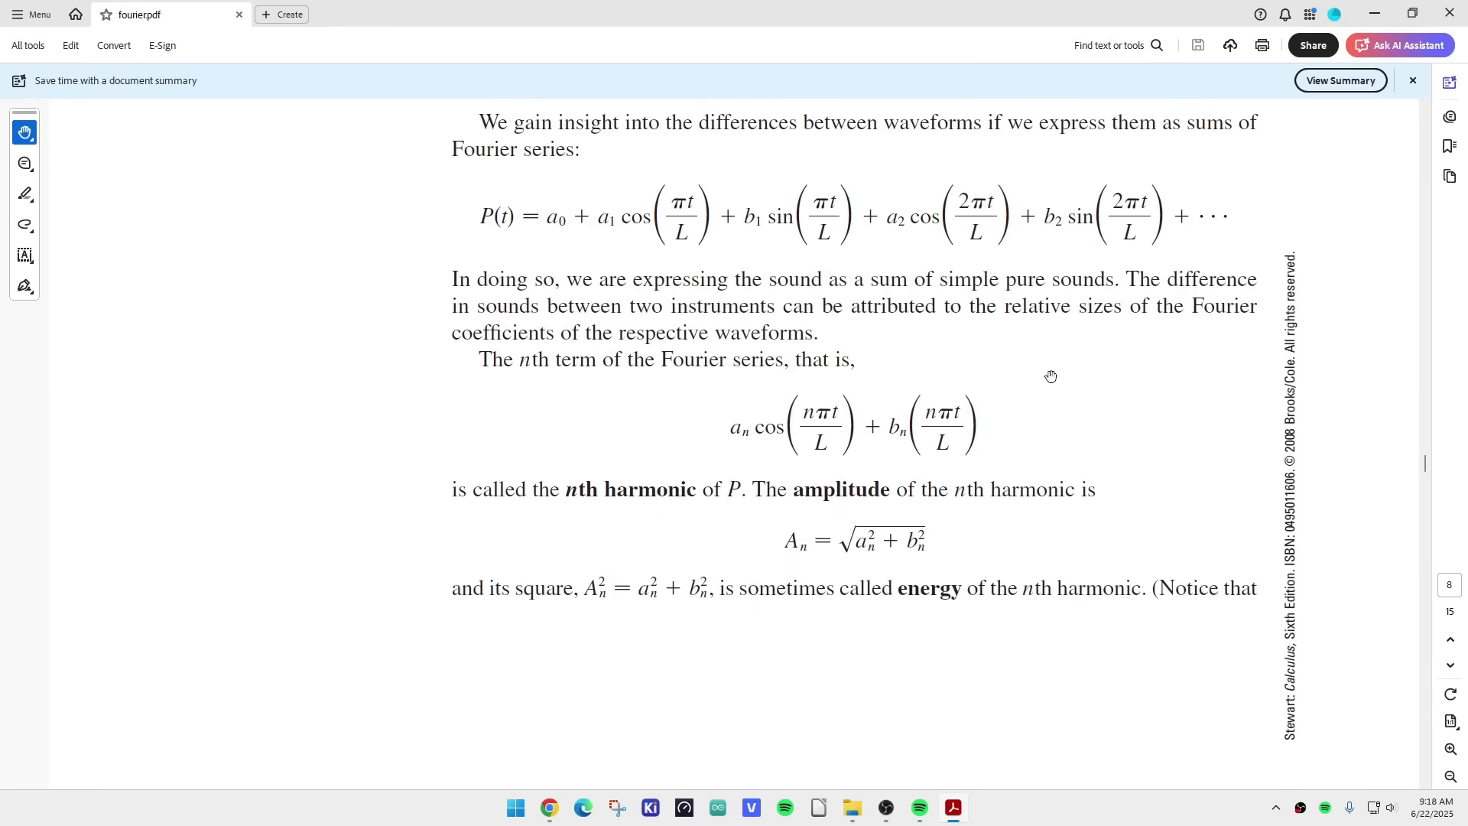
scroll(1050, 376, "up", 3)
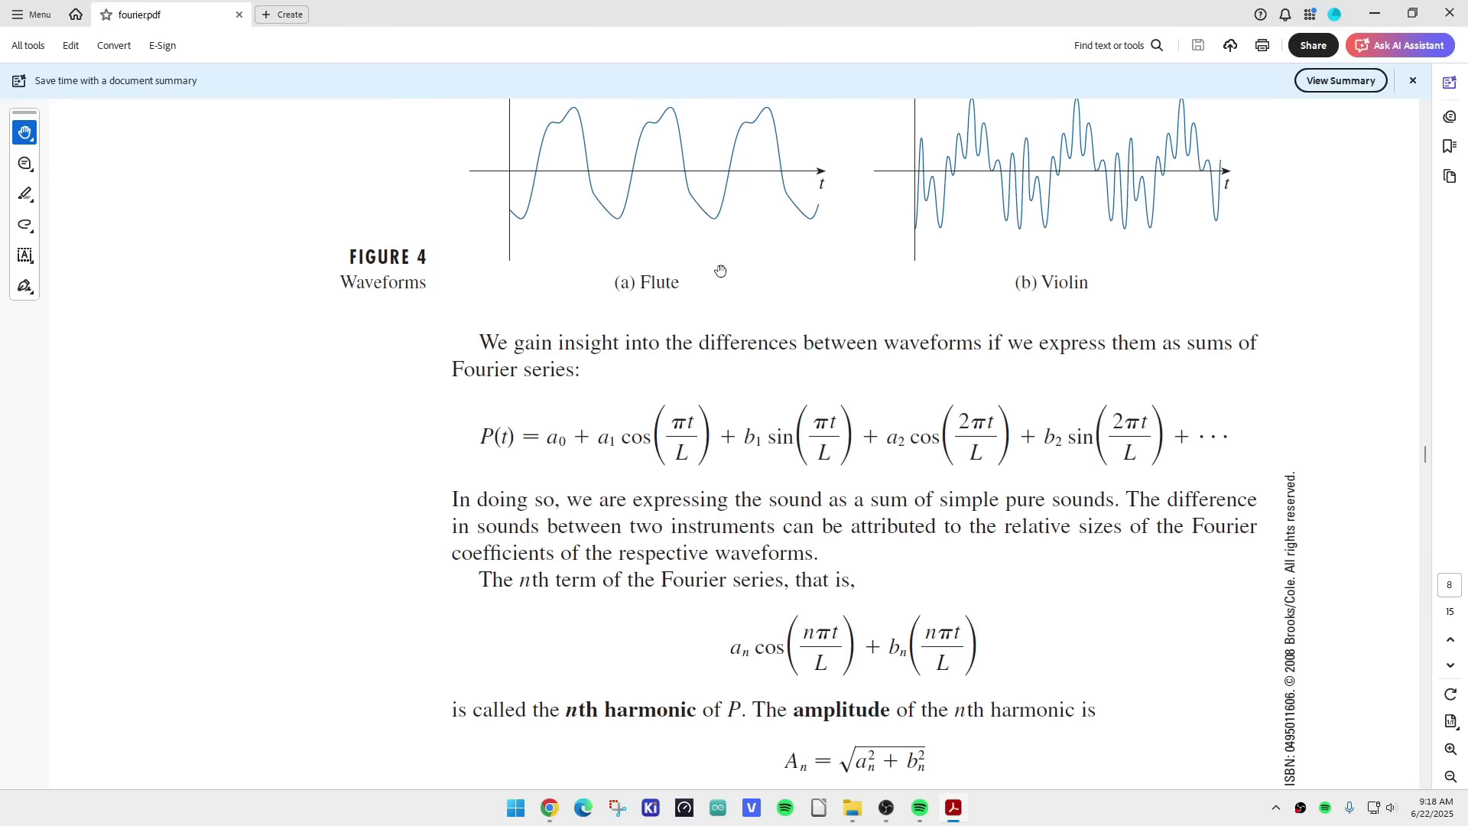
scroll(691, 279, "down", 10)
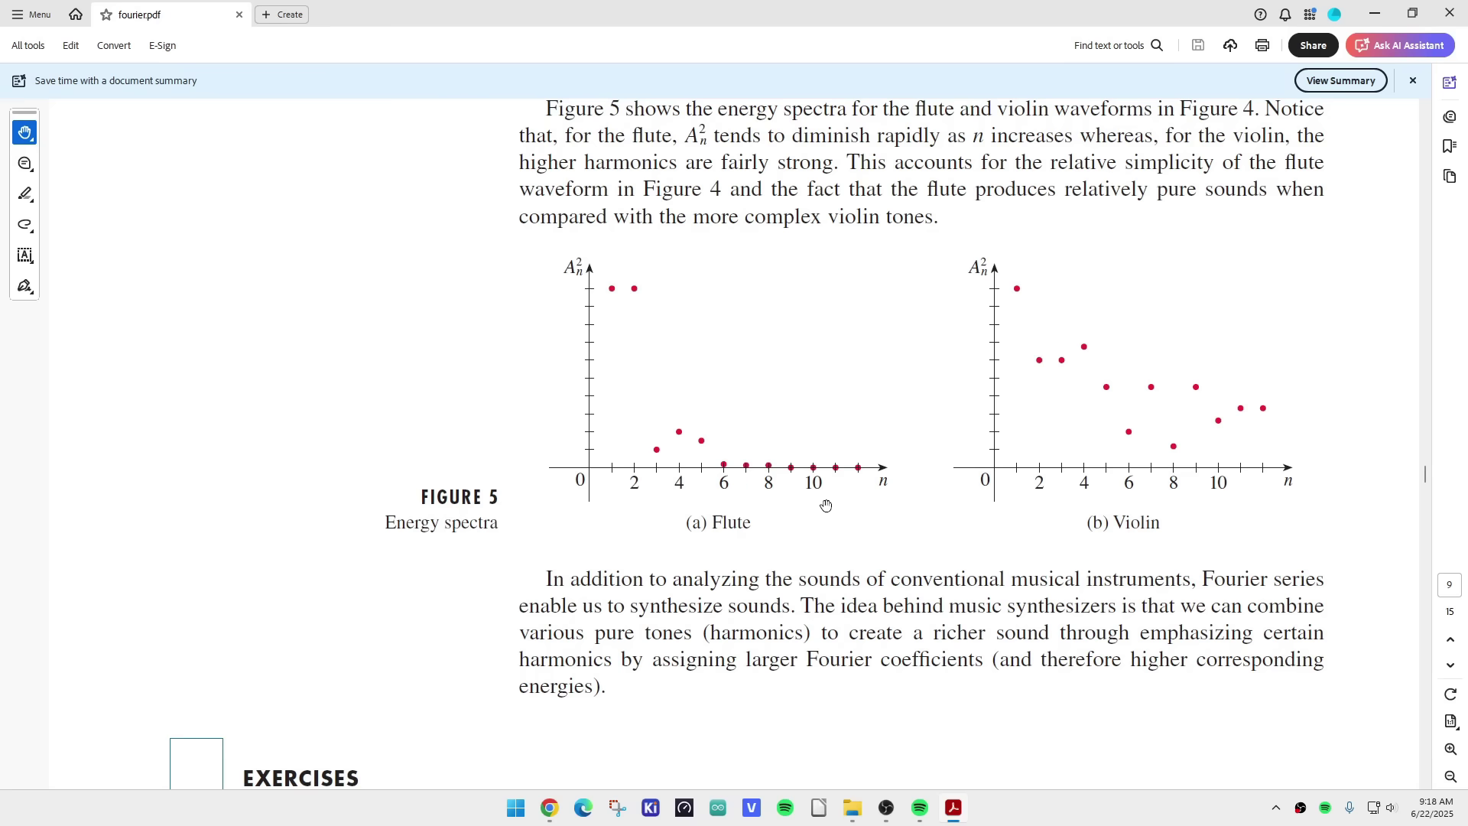
scroll(826, 505, "down", 10)
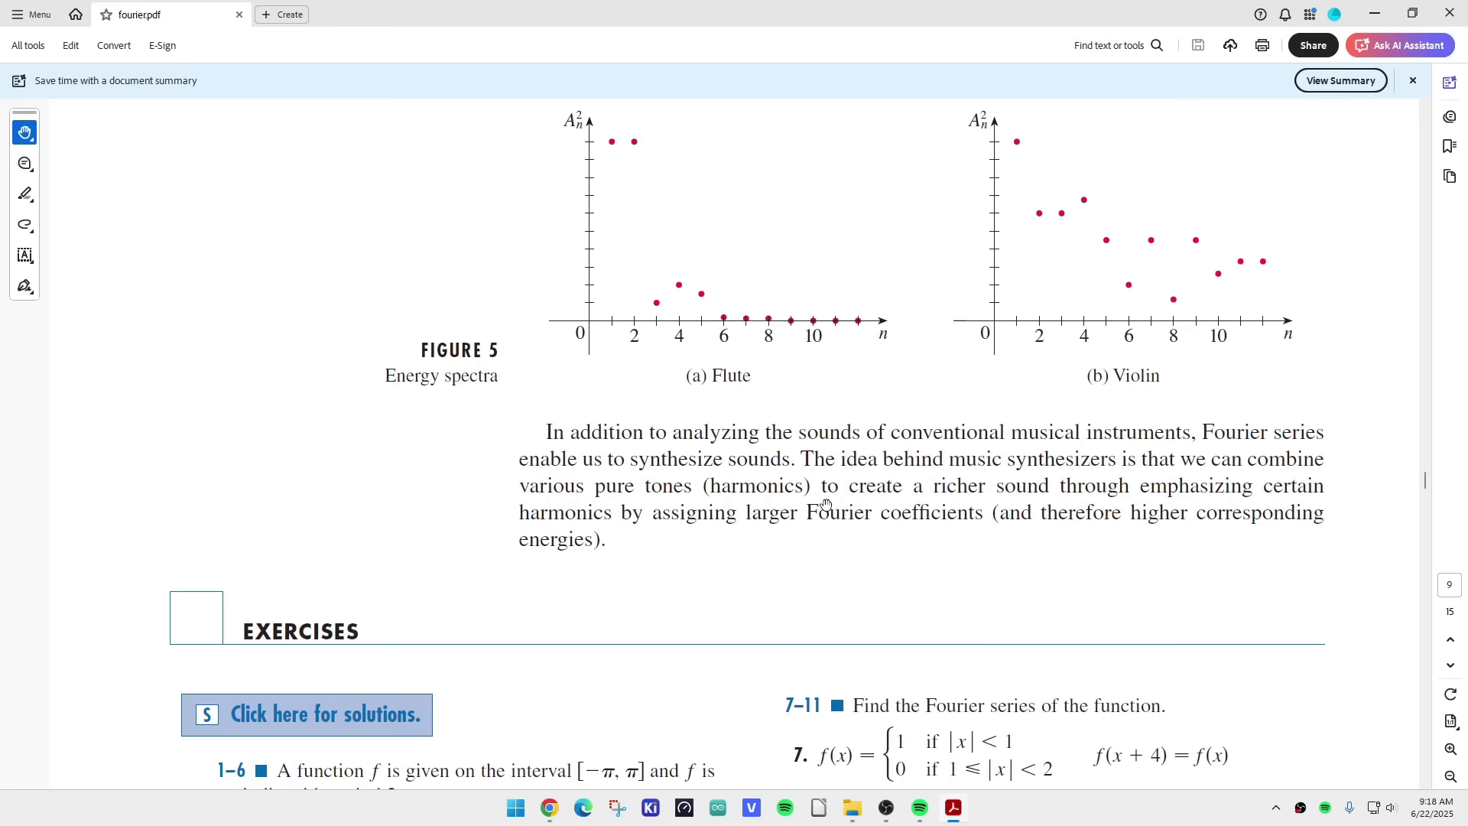
scroll(826, 505, "down", 5)
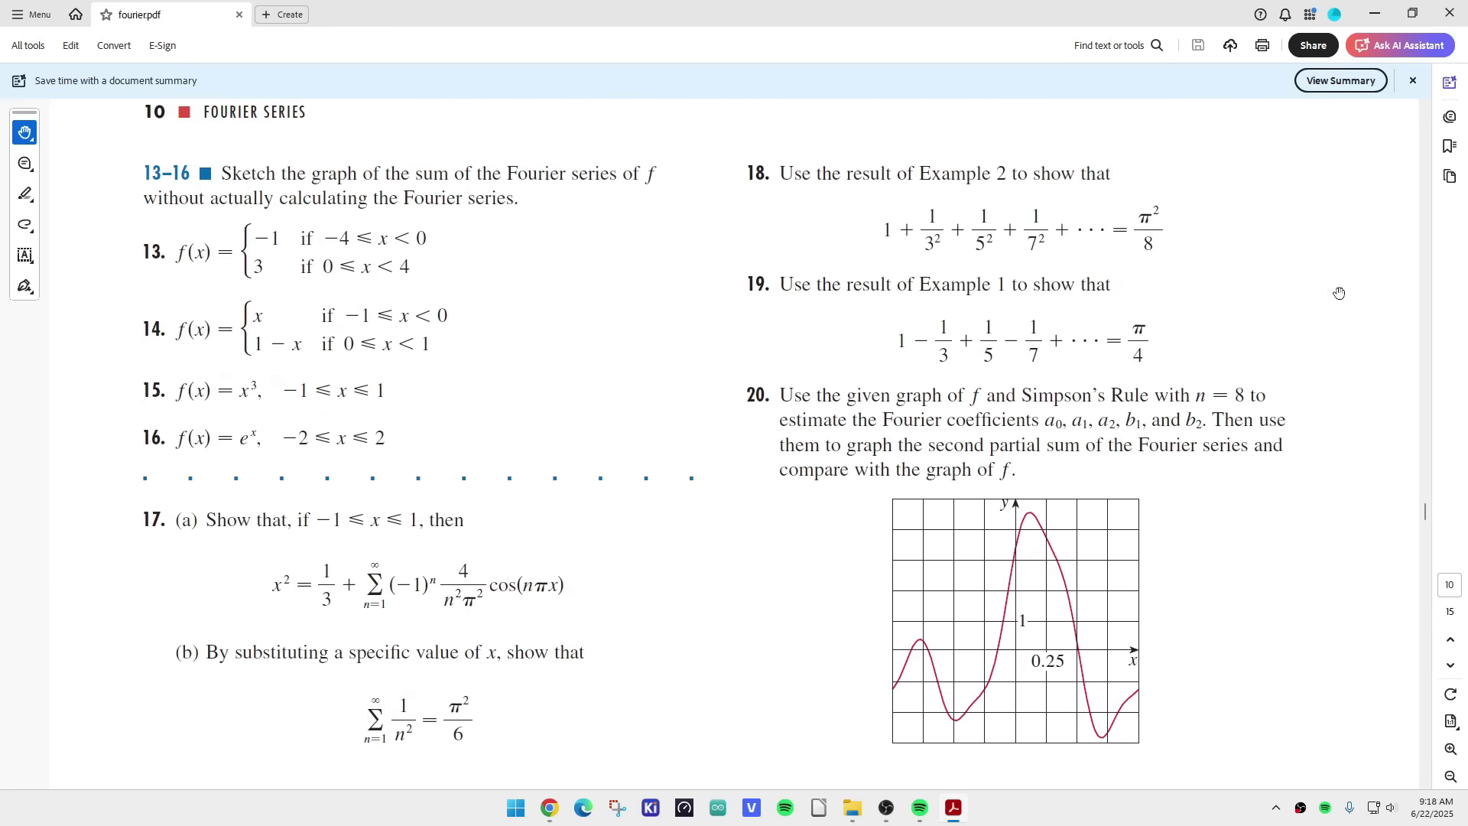
- Close fourier.pdf to reveal the fourier_complex_form notes at Section 23.6
left_click(1449, 13)
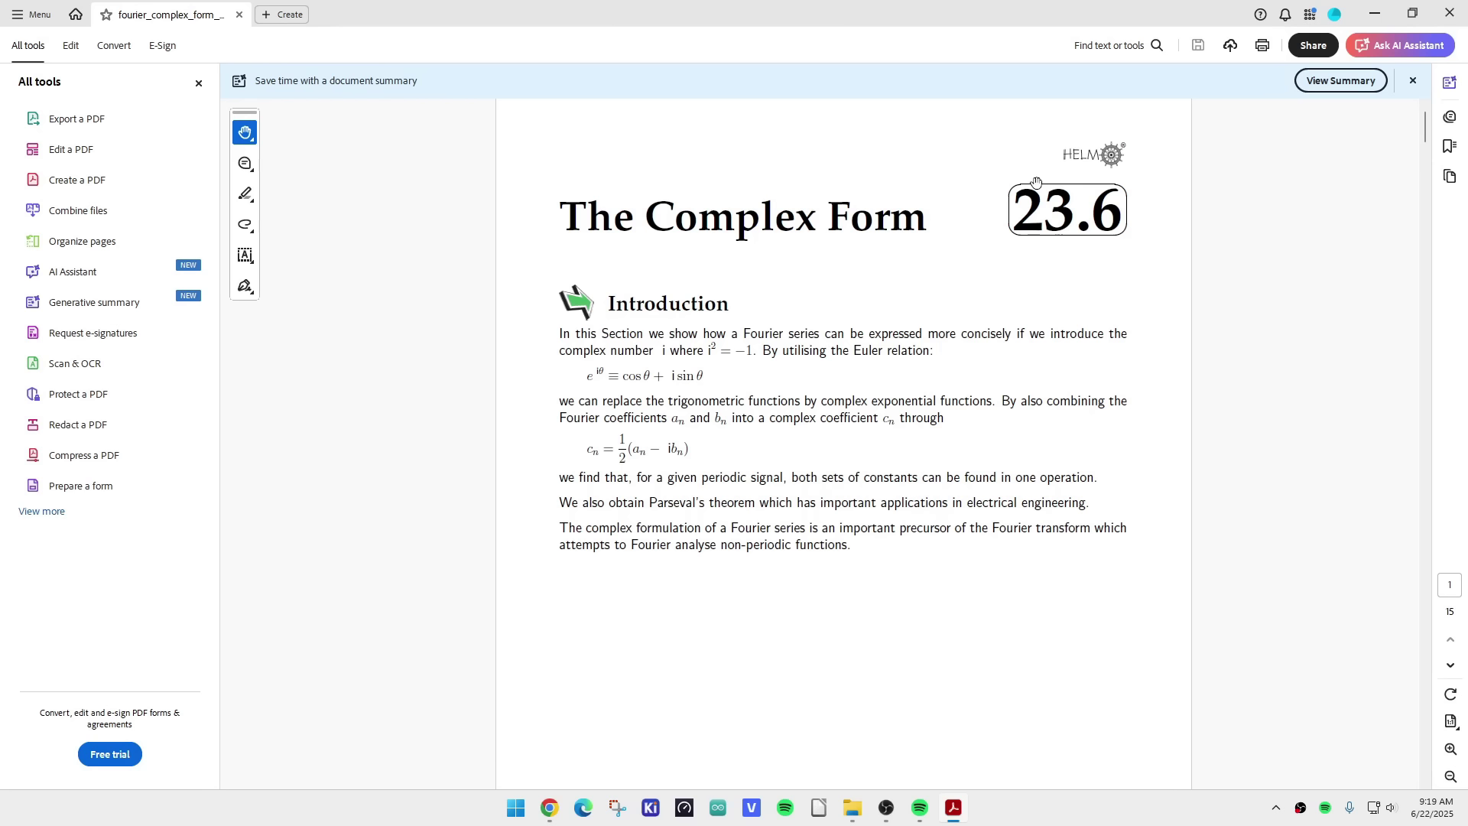
- Scroll the complex-form notes past Key Points 8 and 9 to section 3 on coefficient properties
scroll(1036, 182, "down", 10)
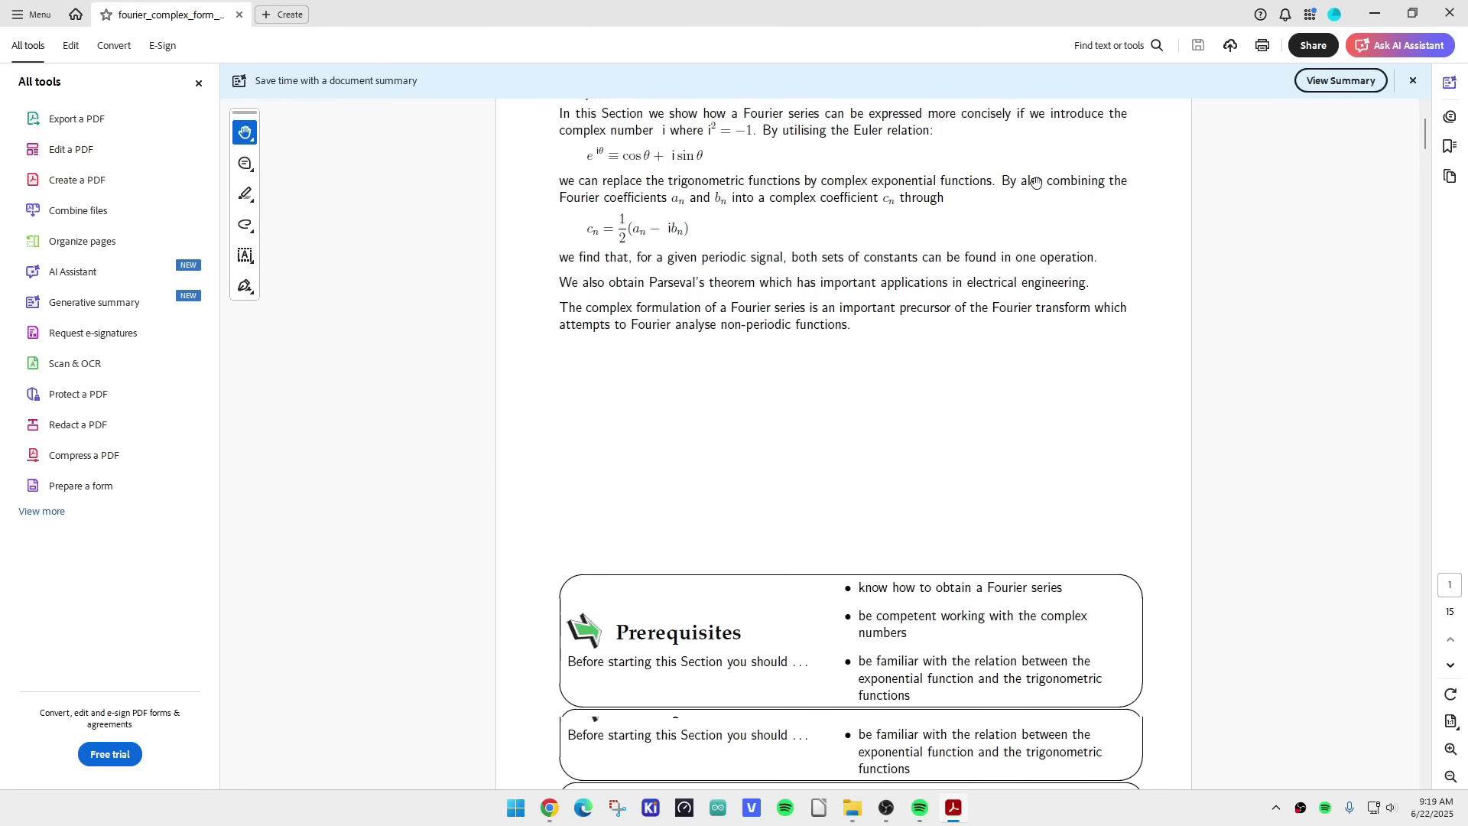
scroll(934, 284, "down", 10)
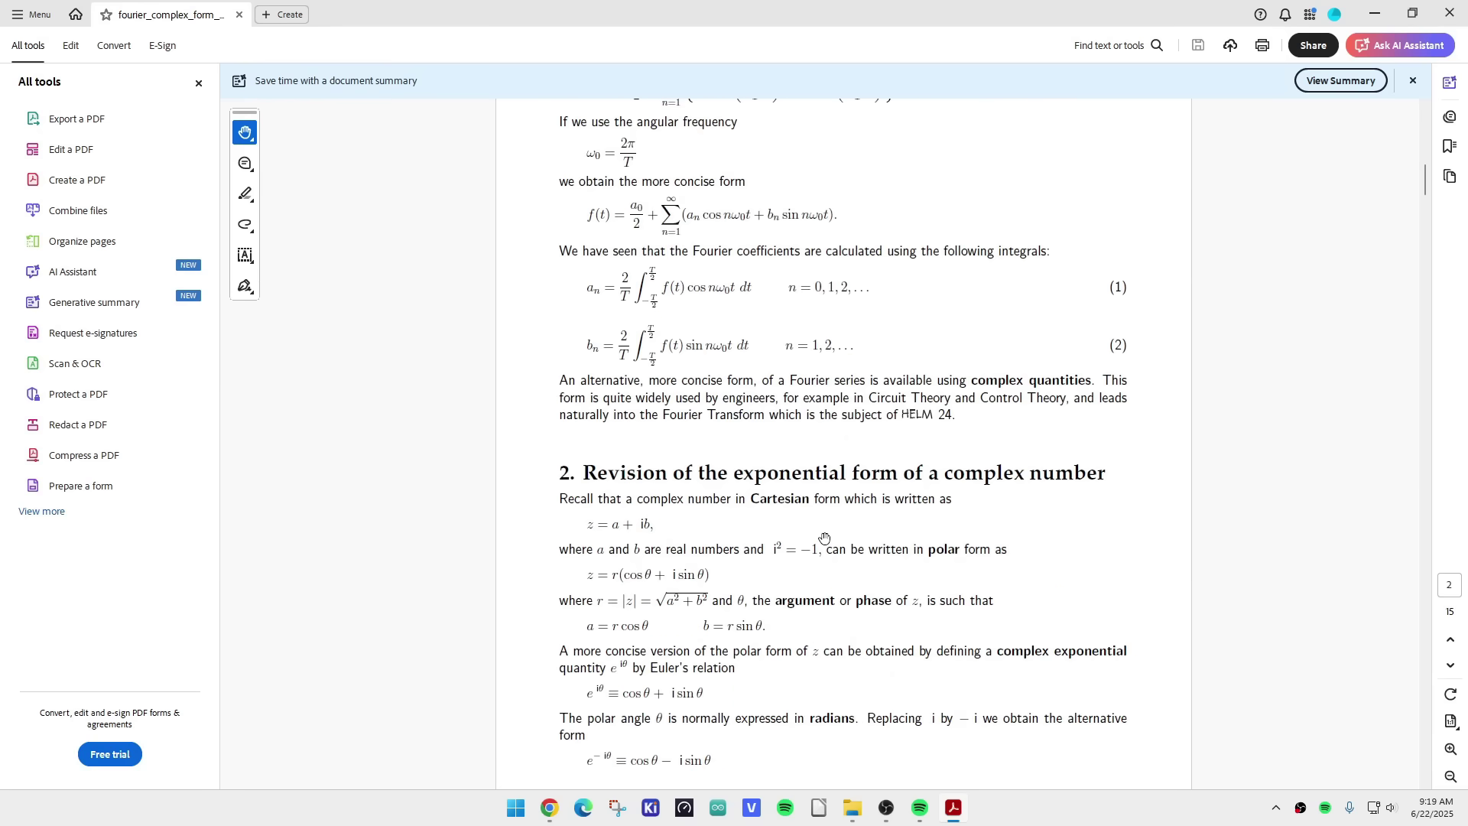
scroll(939, 529, "down", 10)
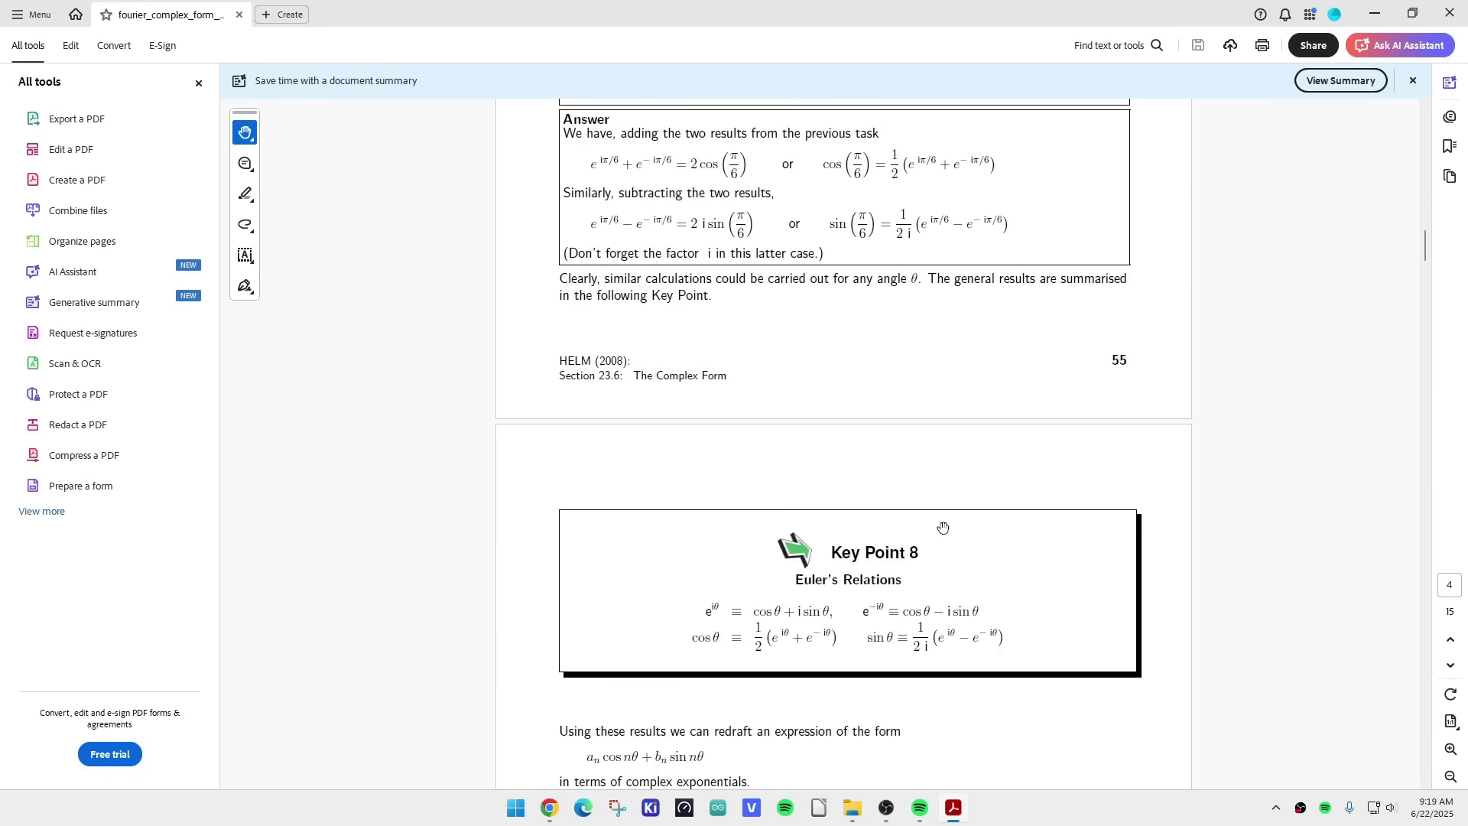
scroll(942, 528, "down", 10)
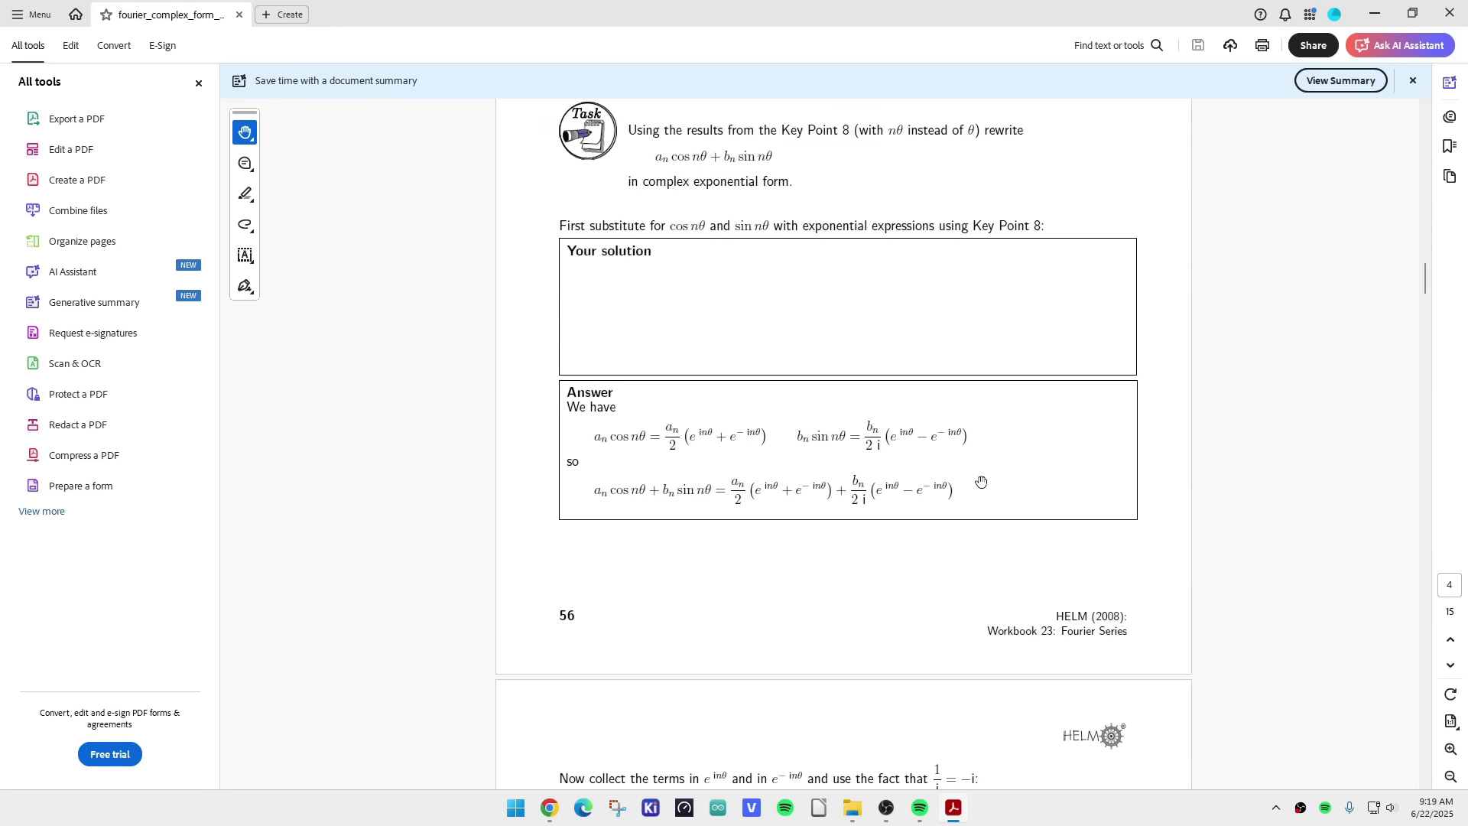
scroll(982, 481, "down", 10)
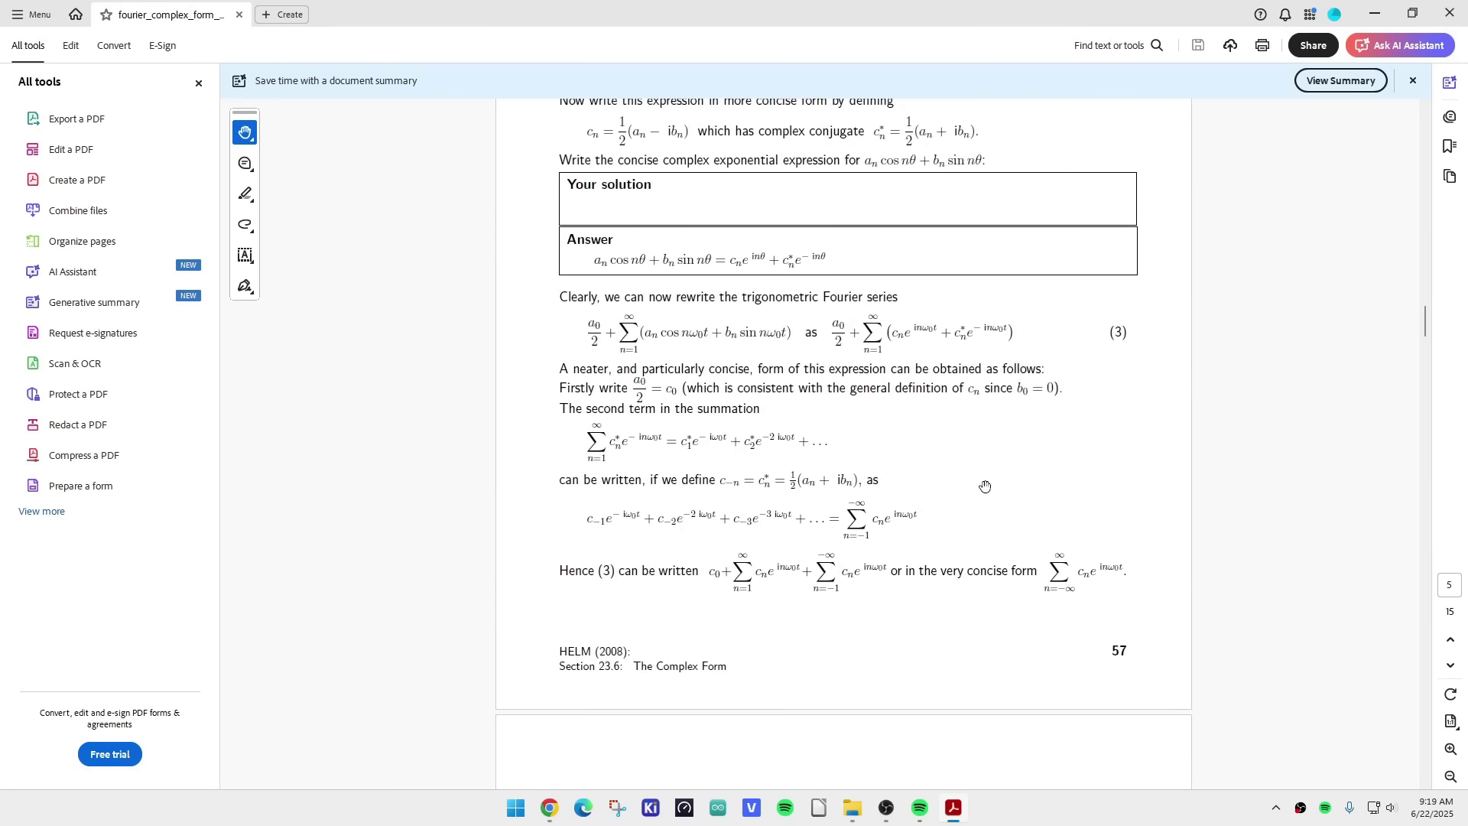
scroll(984, 487, "down", 10)
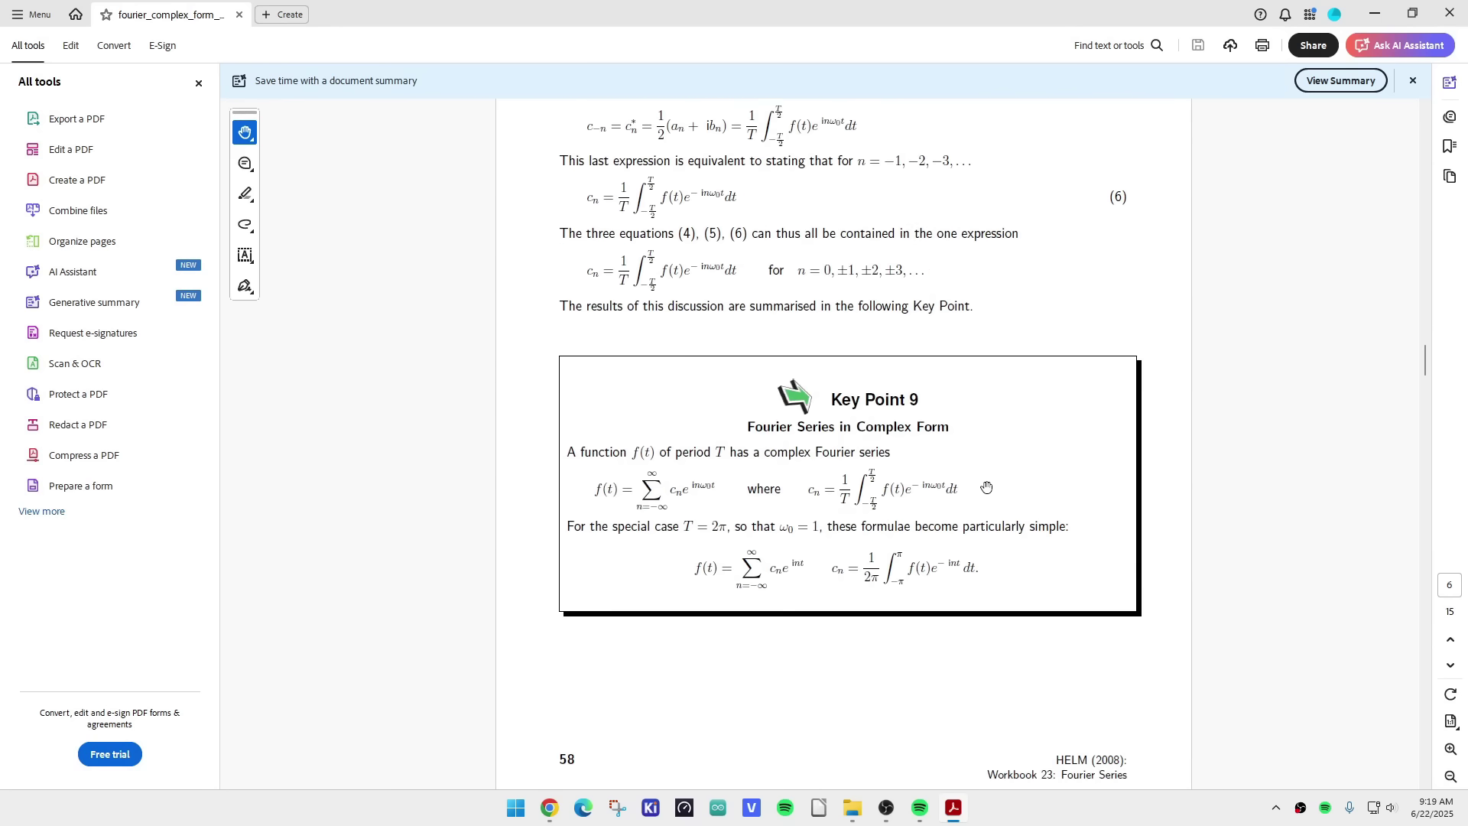
scroll(1097, 458, "down", 1)
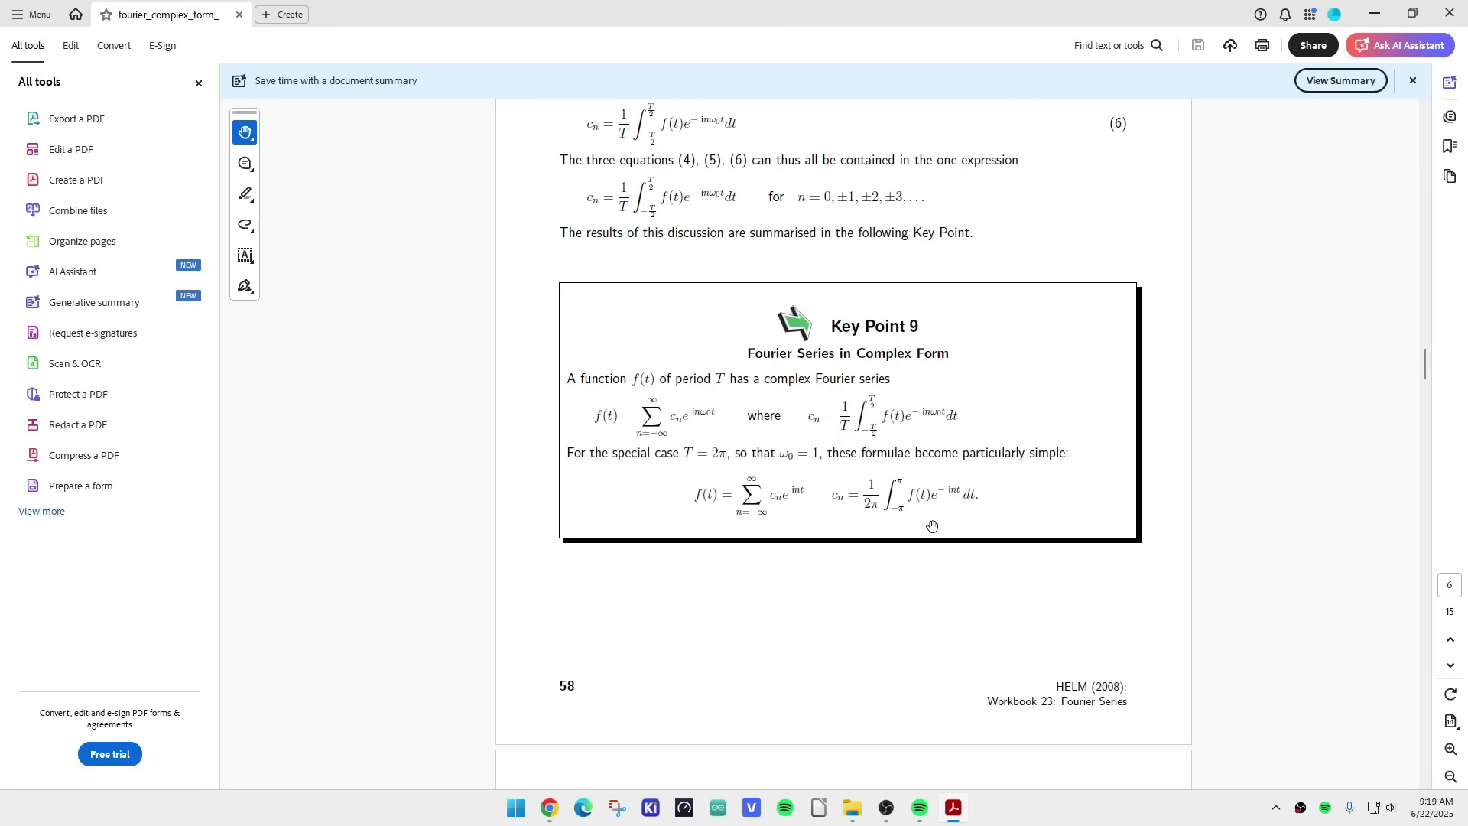
scroll(932, 526, "down", 10)
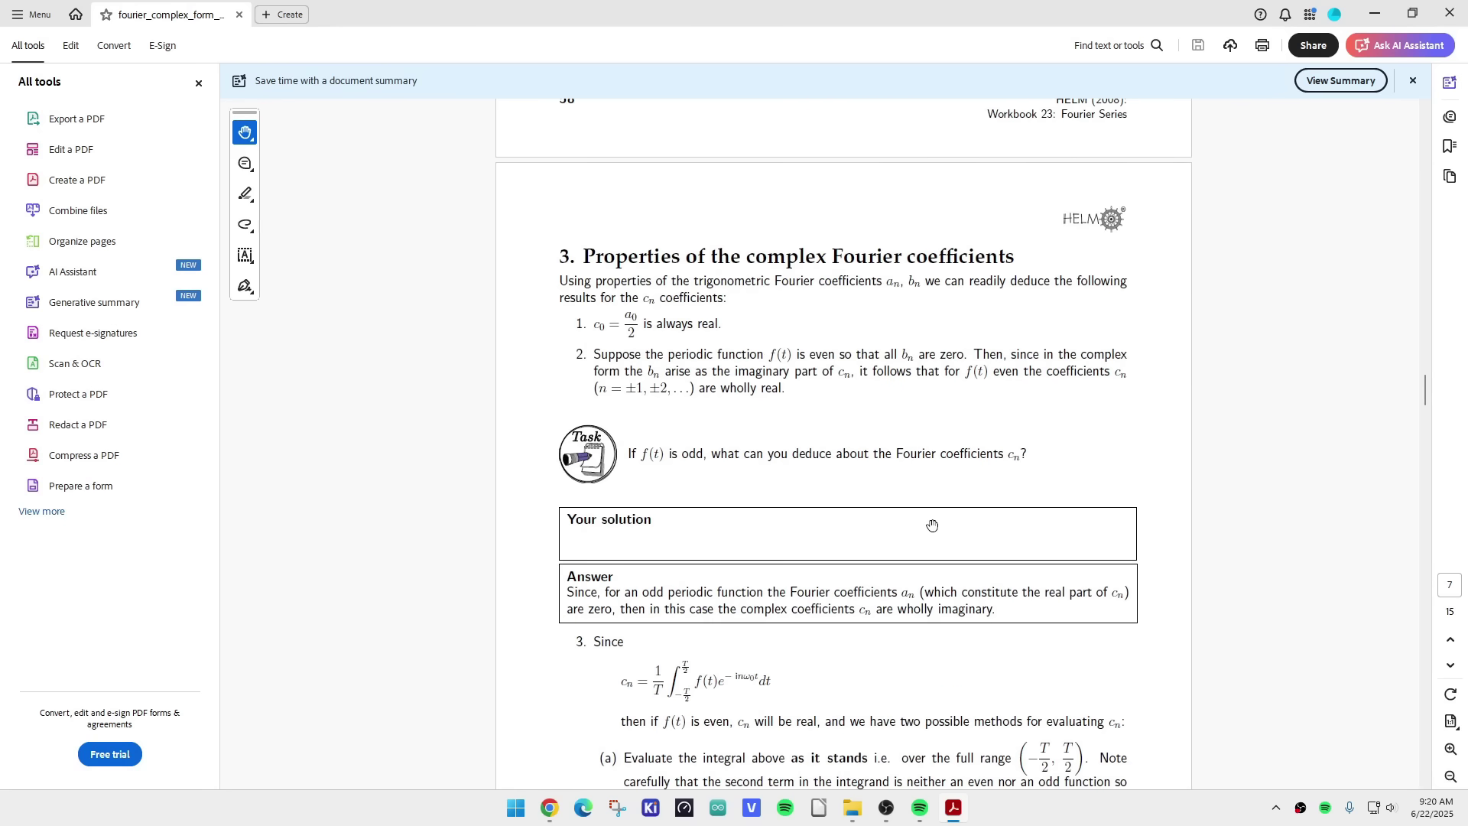
scroll(933, 526, "down", 1)
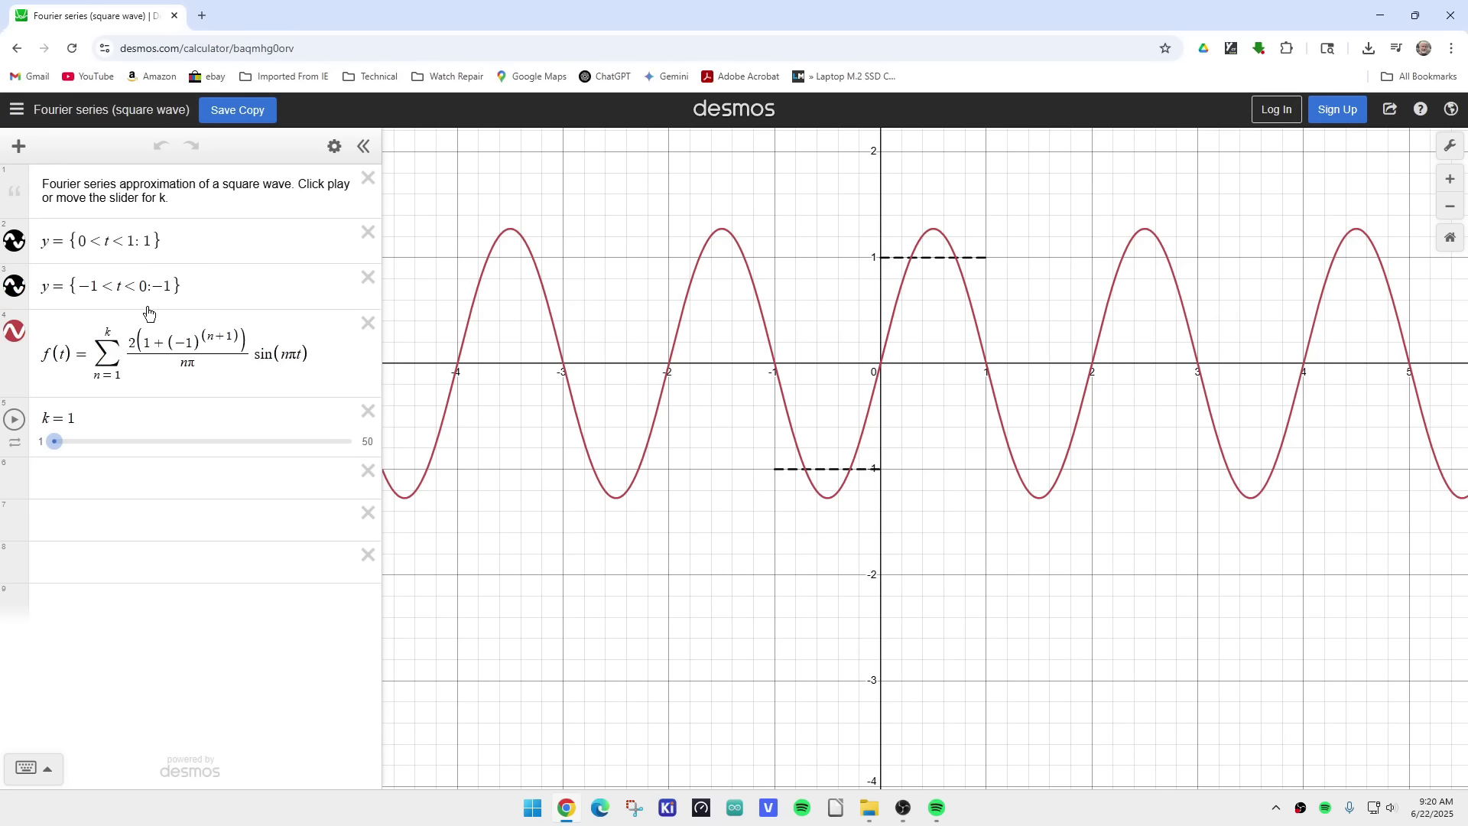
- Drag the Desmos k slider to vary the square-wave harmonics, then close Chrome
mouse_move(68, 445)
left_mouse_down()
mouse_move(224, 449)
mouse_move(35, 448)
mouse_move(301, 479)
mouse_move(360, 459)
mouse_move(417, 480)
mouse_move(197, 475)
mouse_move(388, 482)
mouse_move(347, 465)
mouse_move(49, 440)
mouse_move(360, 443)
mouse_move(59, 443)
left_mouse_up()
left_click_drag(59, 443, 58, 443)
left_click(1443, 17)
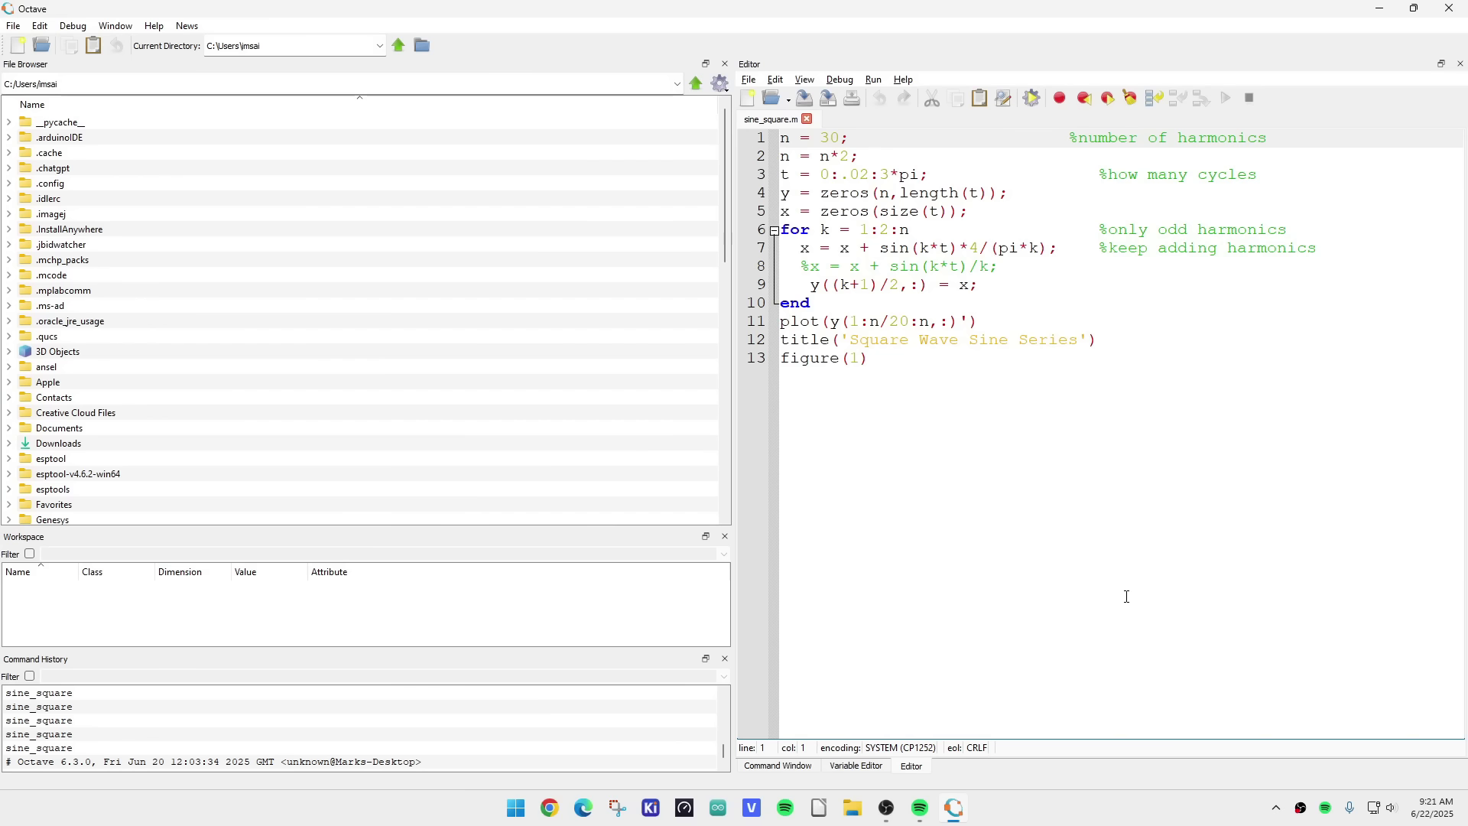
- Save and run sine_square.m and maximize the 30-harmonic Square Wave Sine Series figure
left_click(1032, 100)
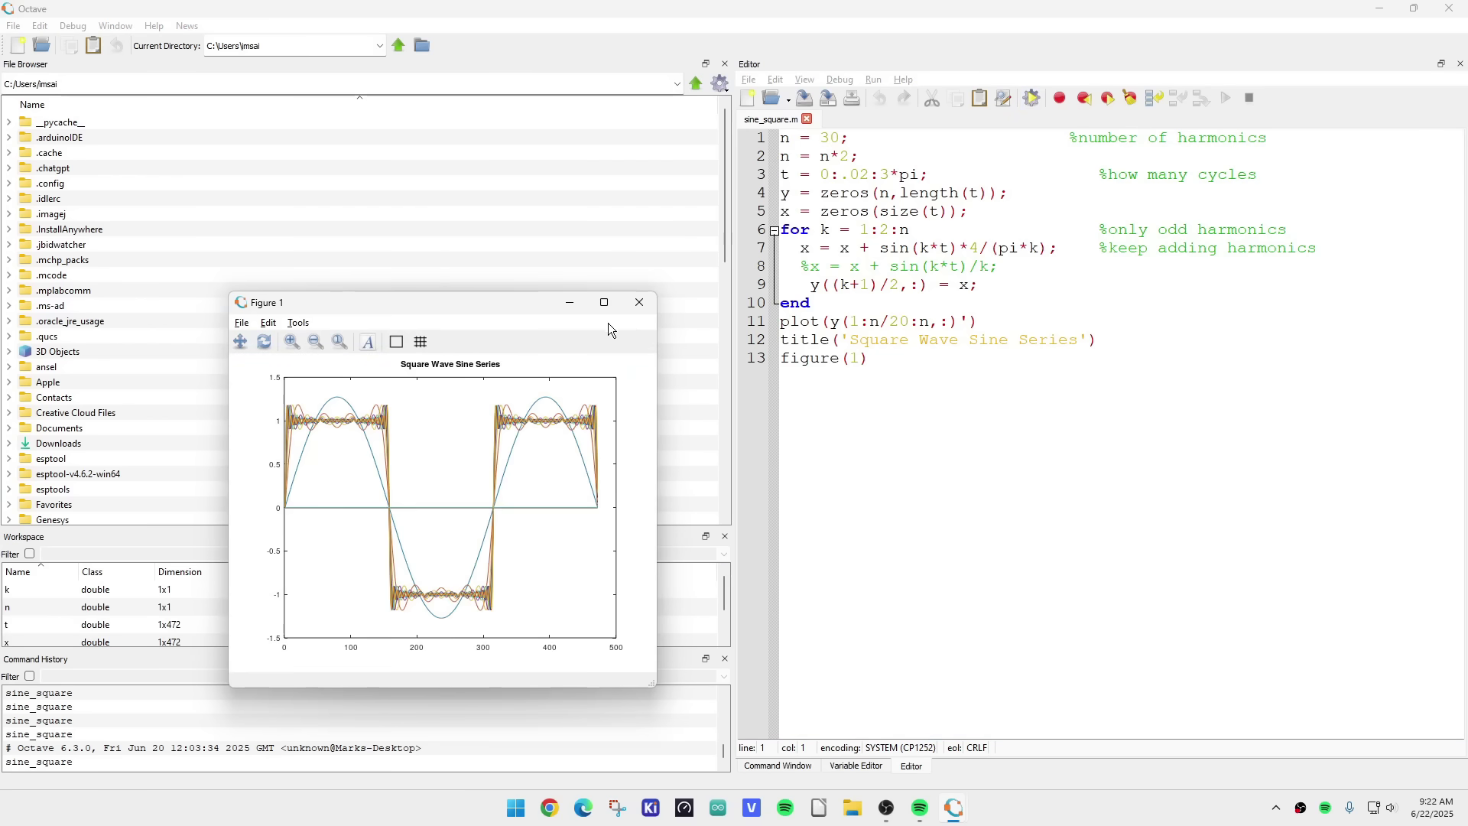
left_click(604, 302)
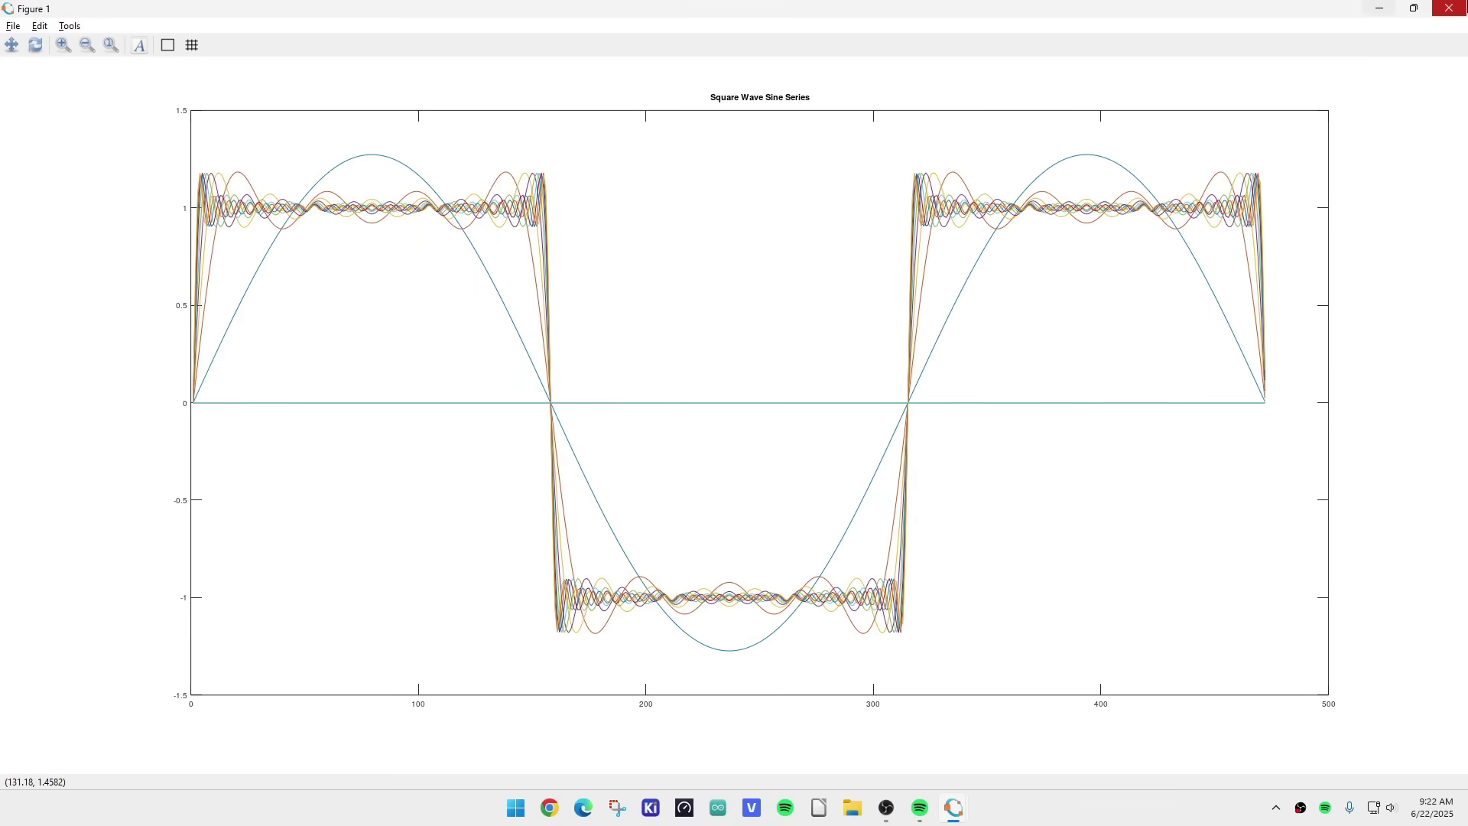
- Change n from 30 to 300, rerun sine_square.m, and view the plot full-size before closing it
left_click(1450, 8)
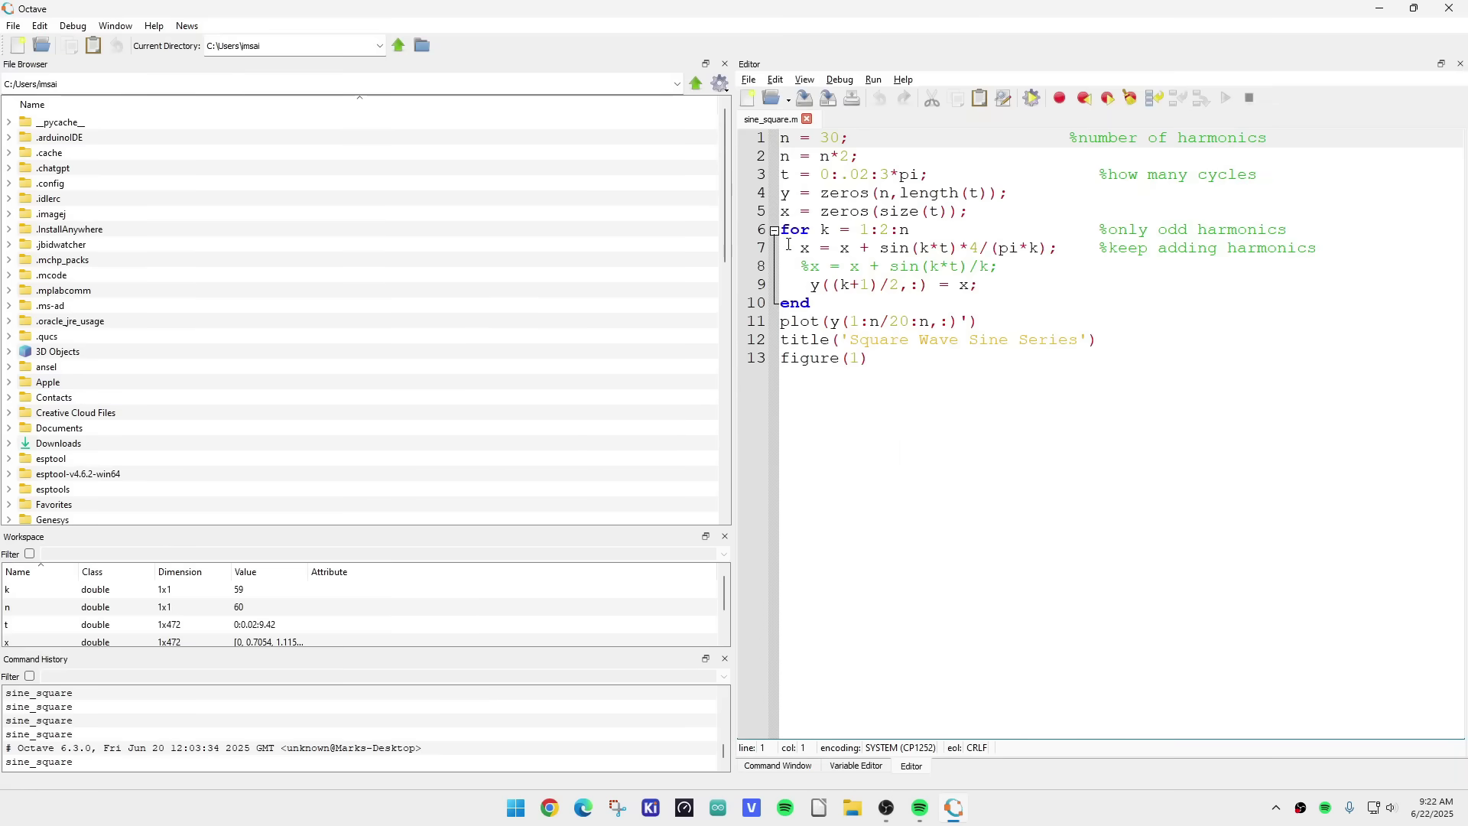
left_click(831, 139)
type("0")
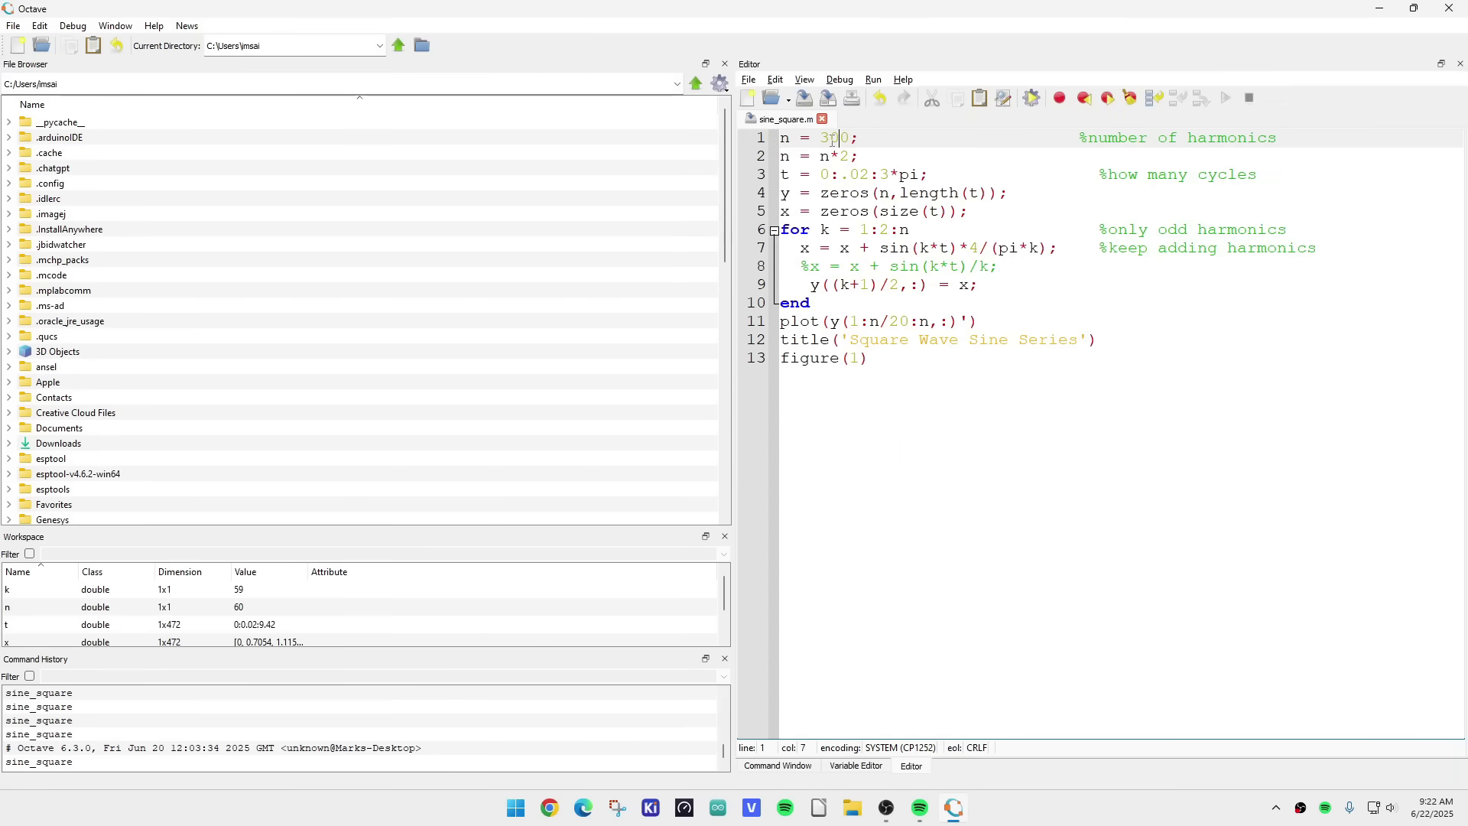
left_click(1033, 97)
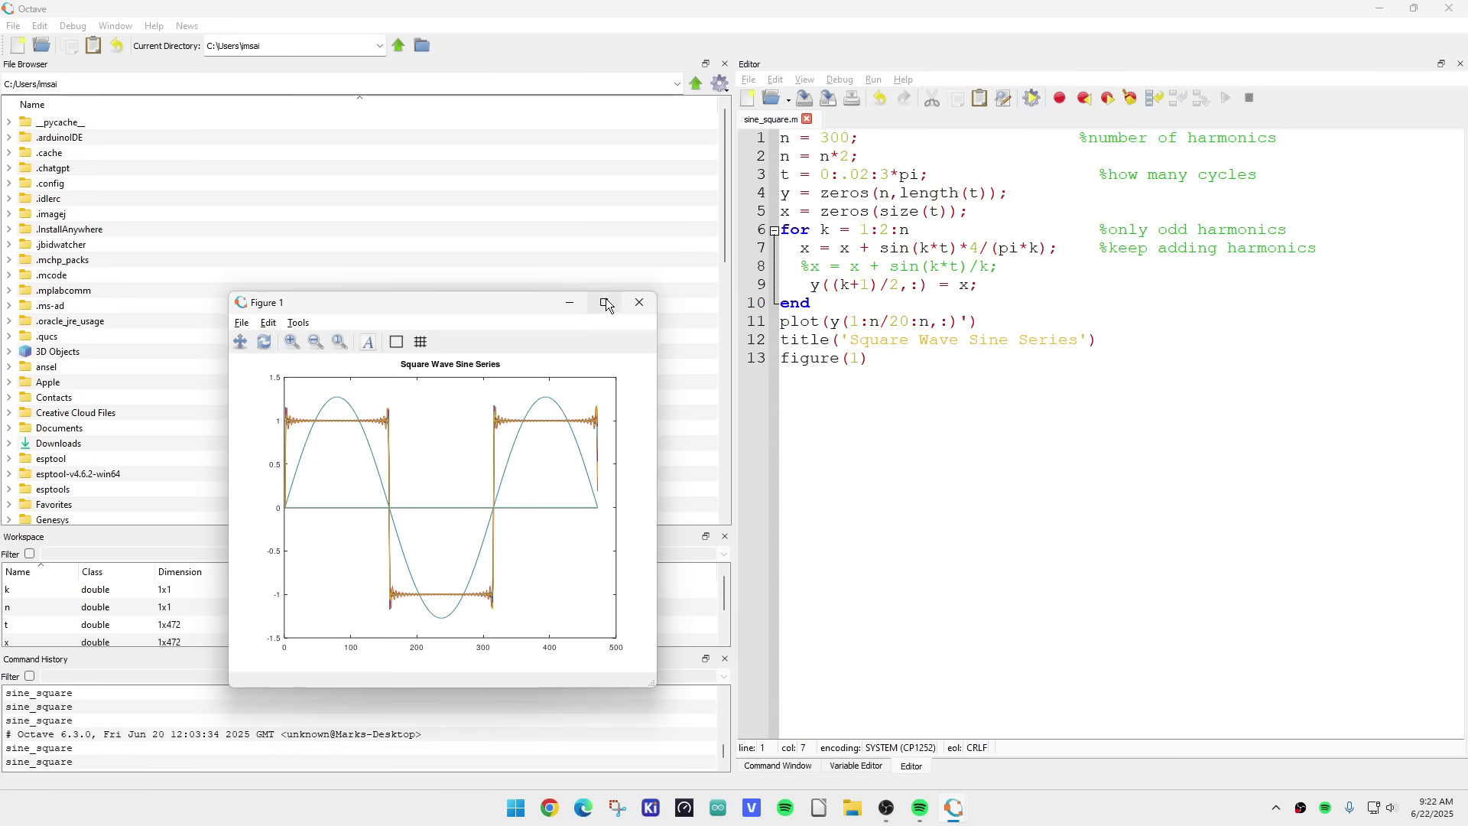
left_click(604, 302)
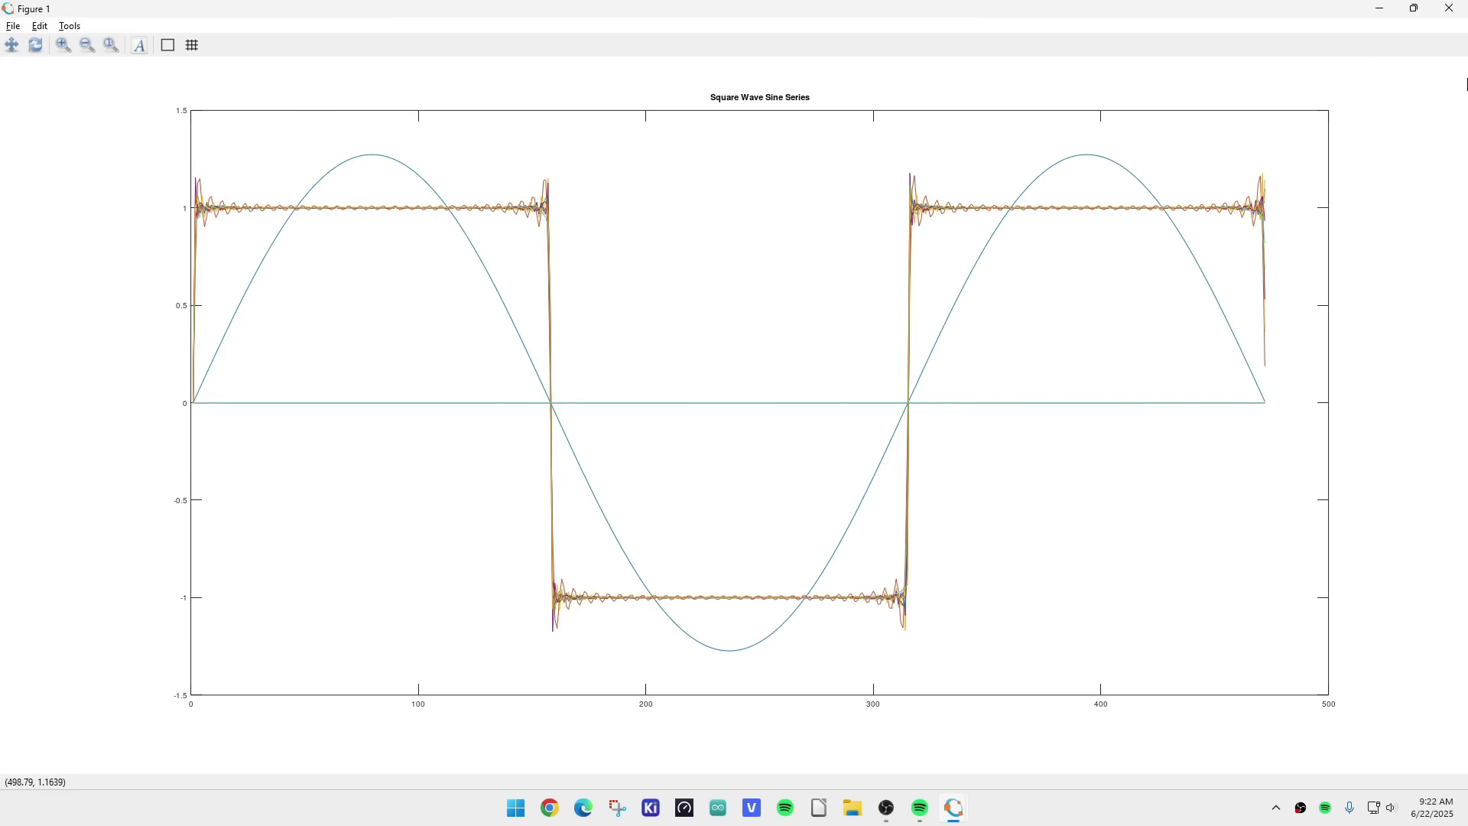
left_click(1451, 8)
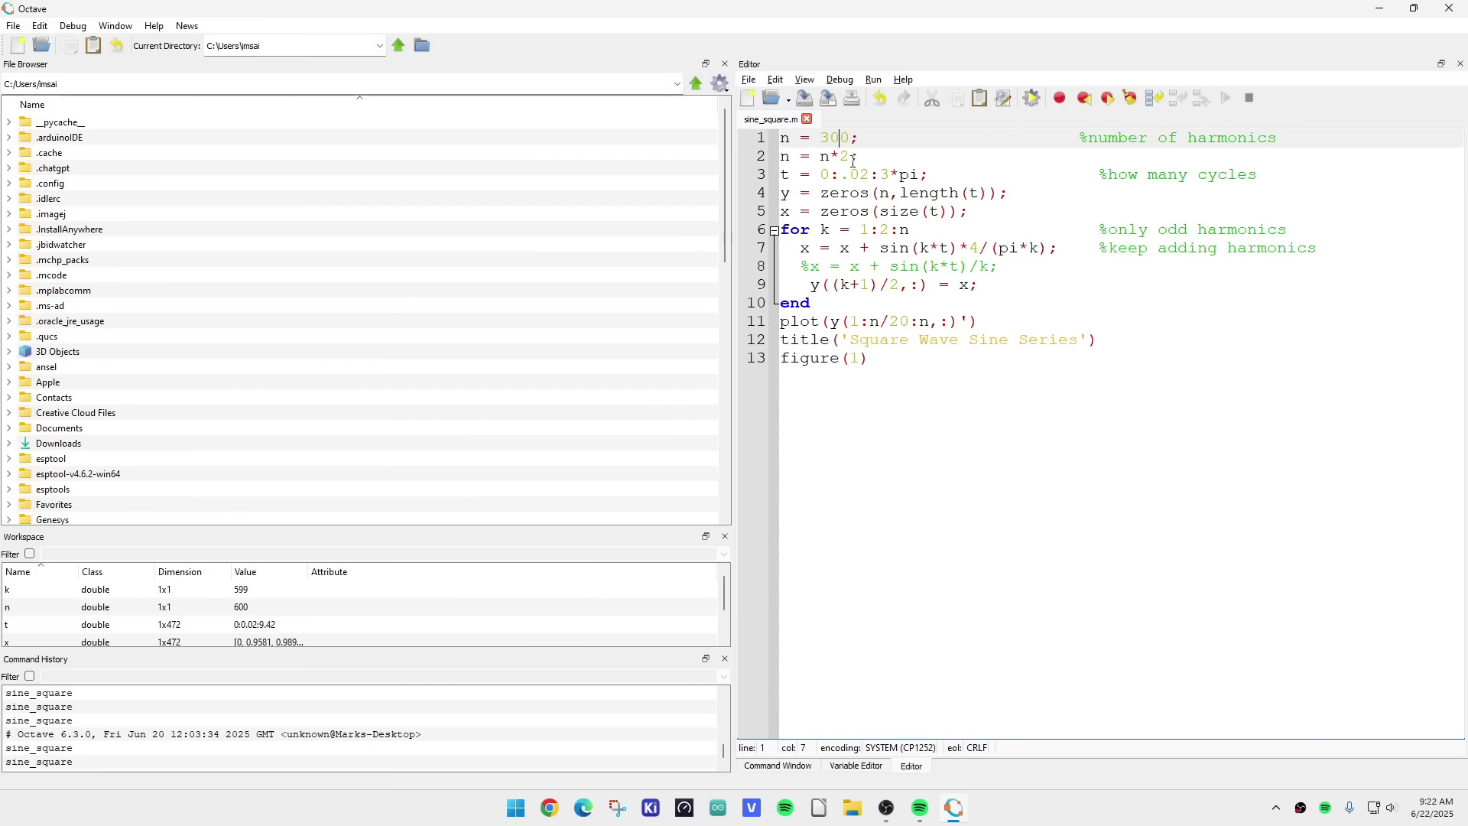
- Change the plot step from n/20 to n/30, rerun, and view the plot full-size
left_click_drag(889, 322, 900, 323)
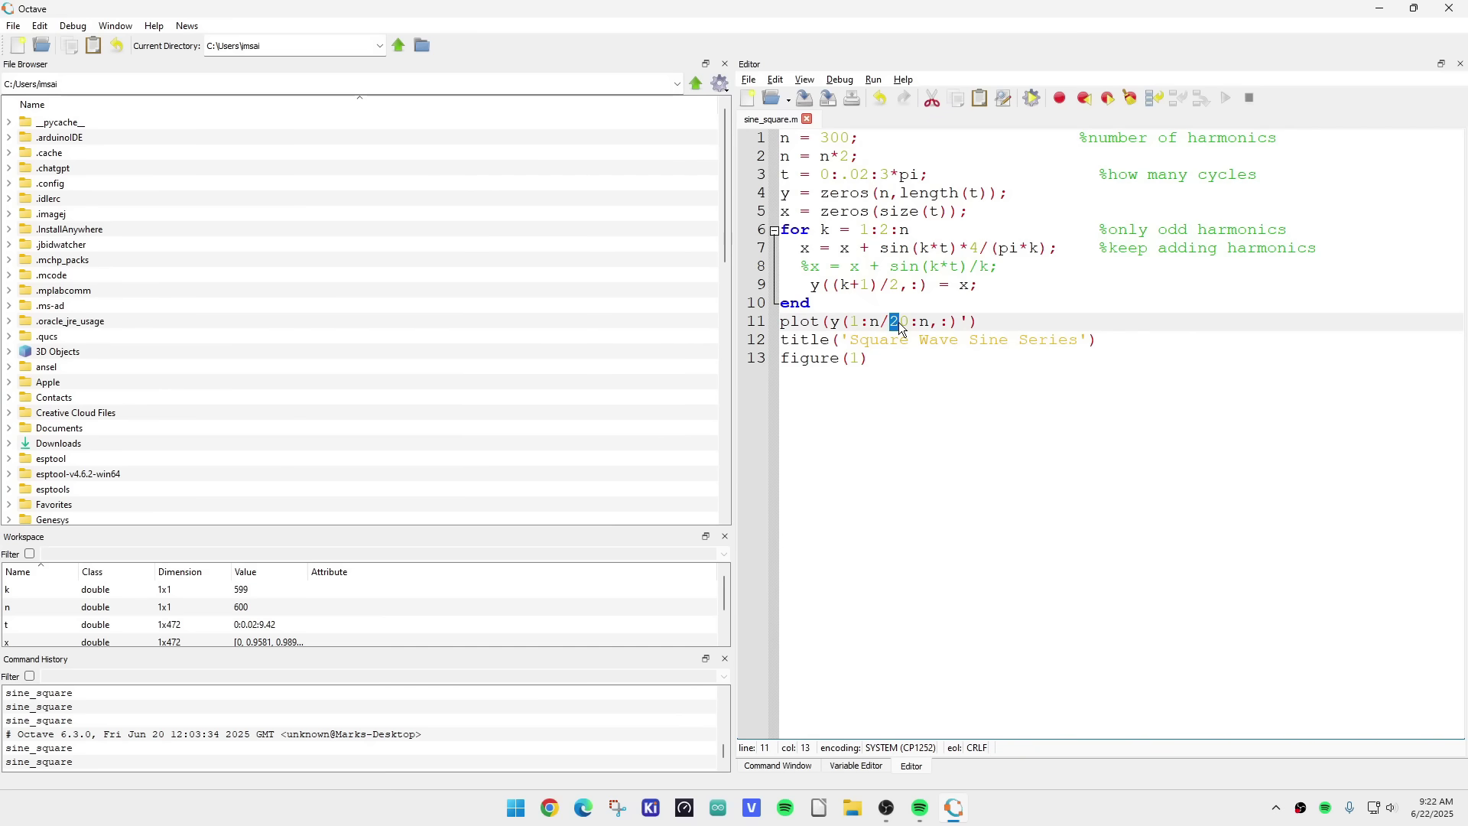
type("3")
left_click(1031, 98)
left_click(603, 303)
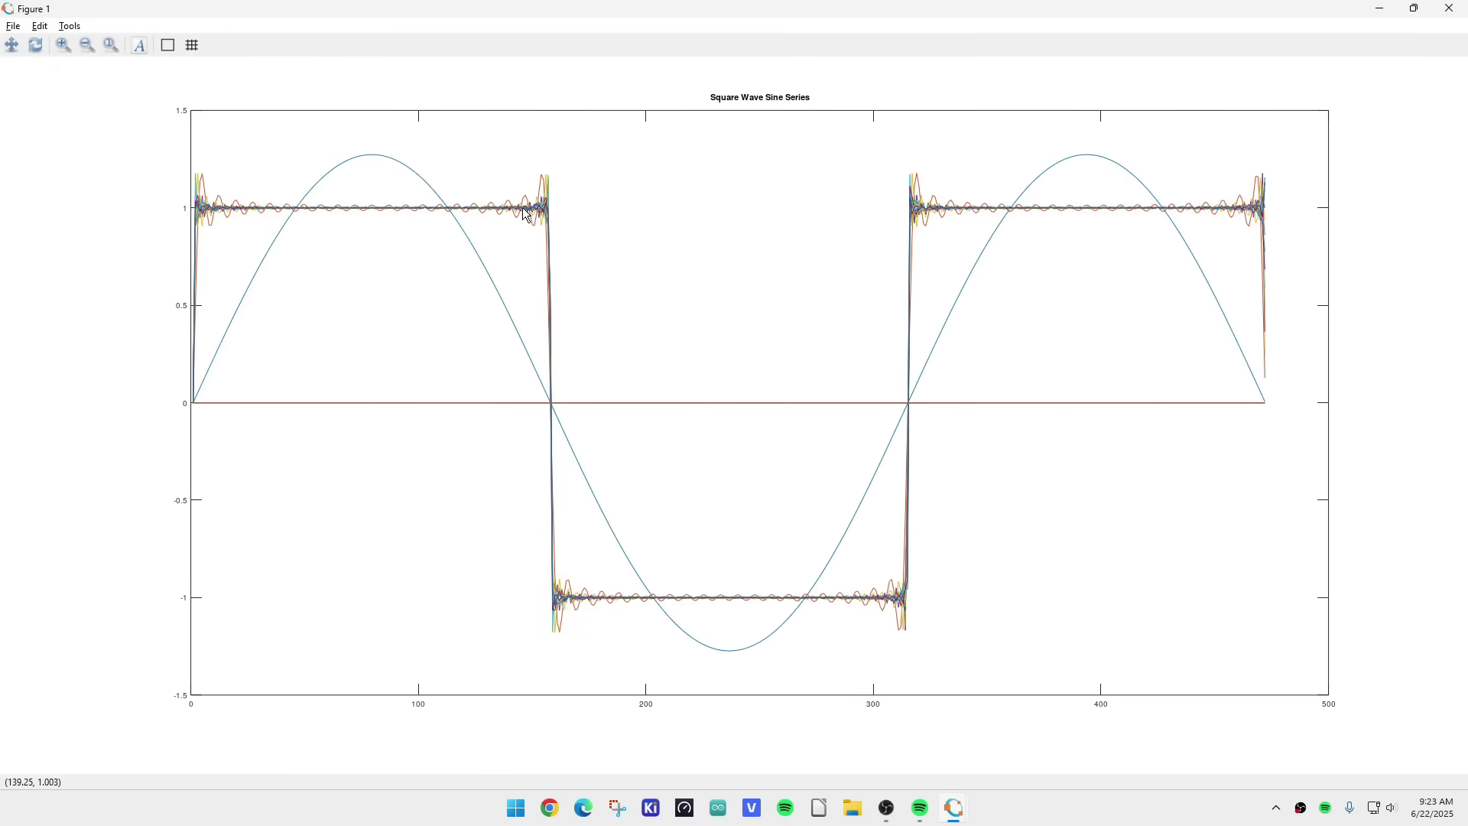
left_click(1440, 15)
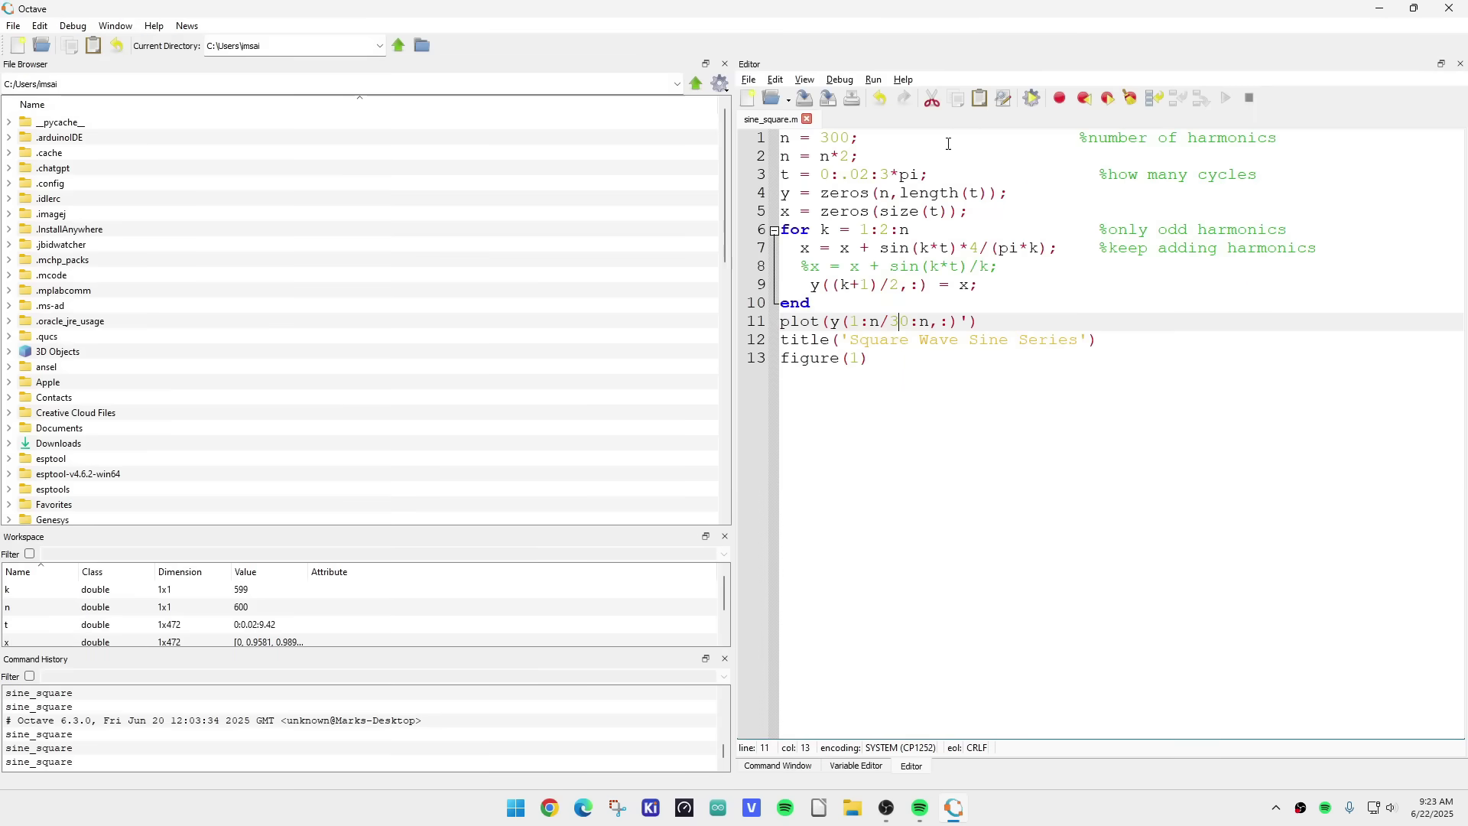
- Set n to 3000 harmonics, rerun, and view the sharper plot full-size before closing it
left_click(831, 139)
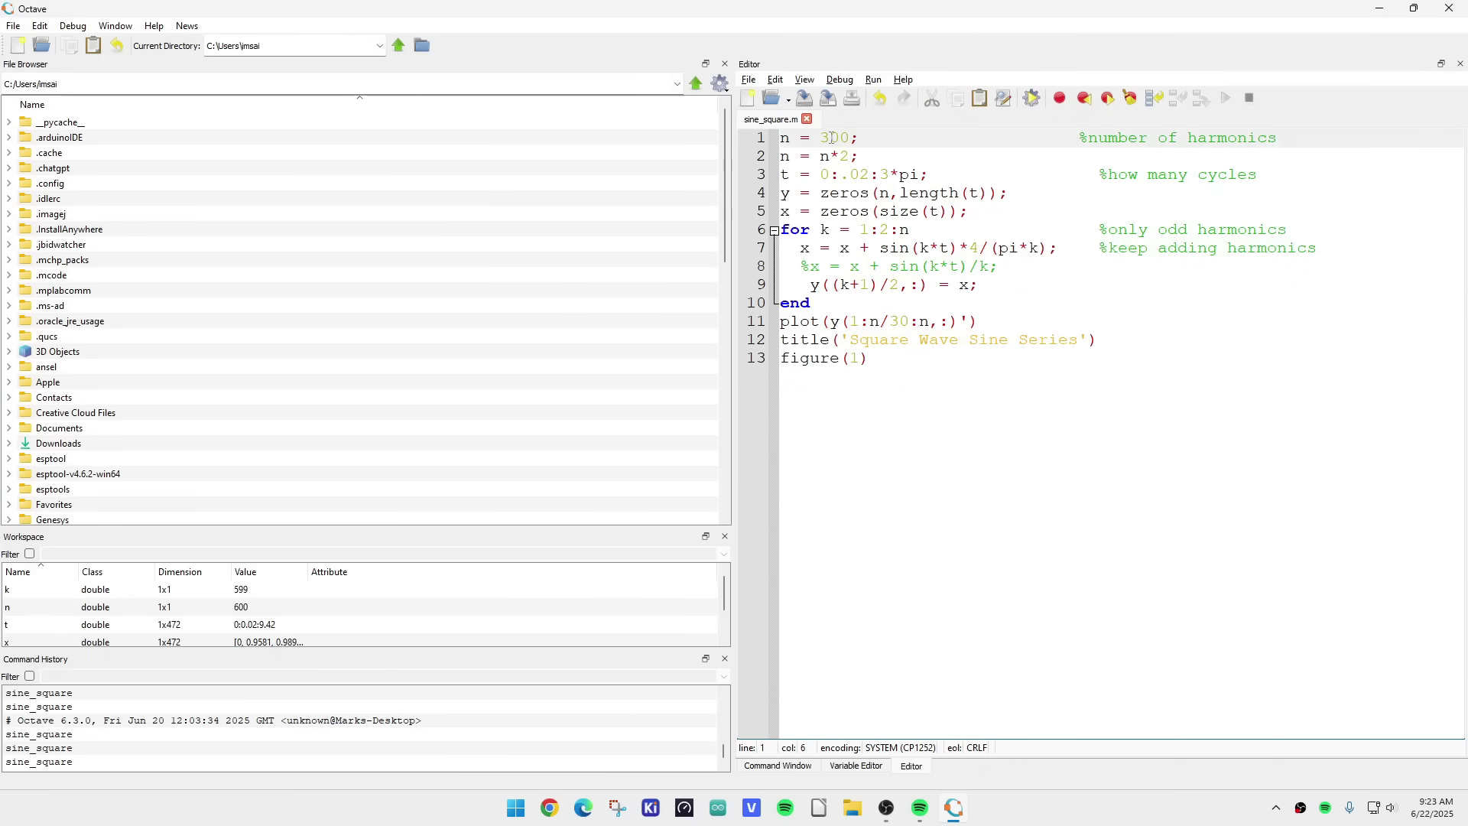
type("0")
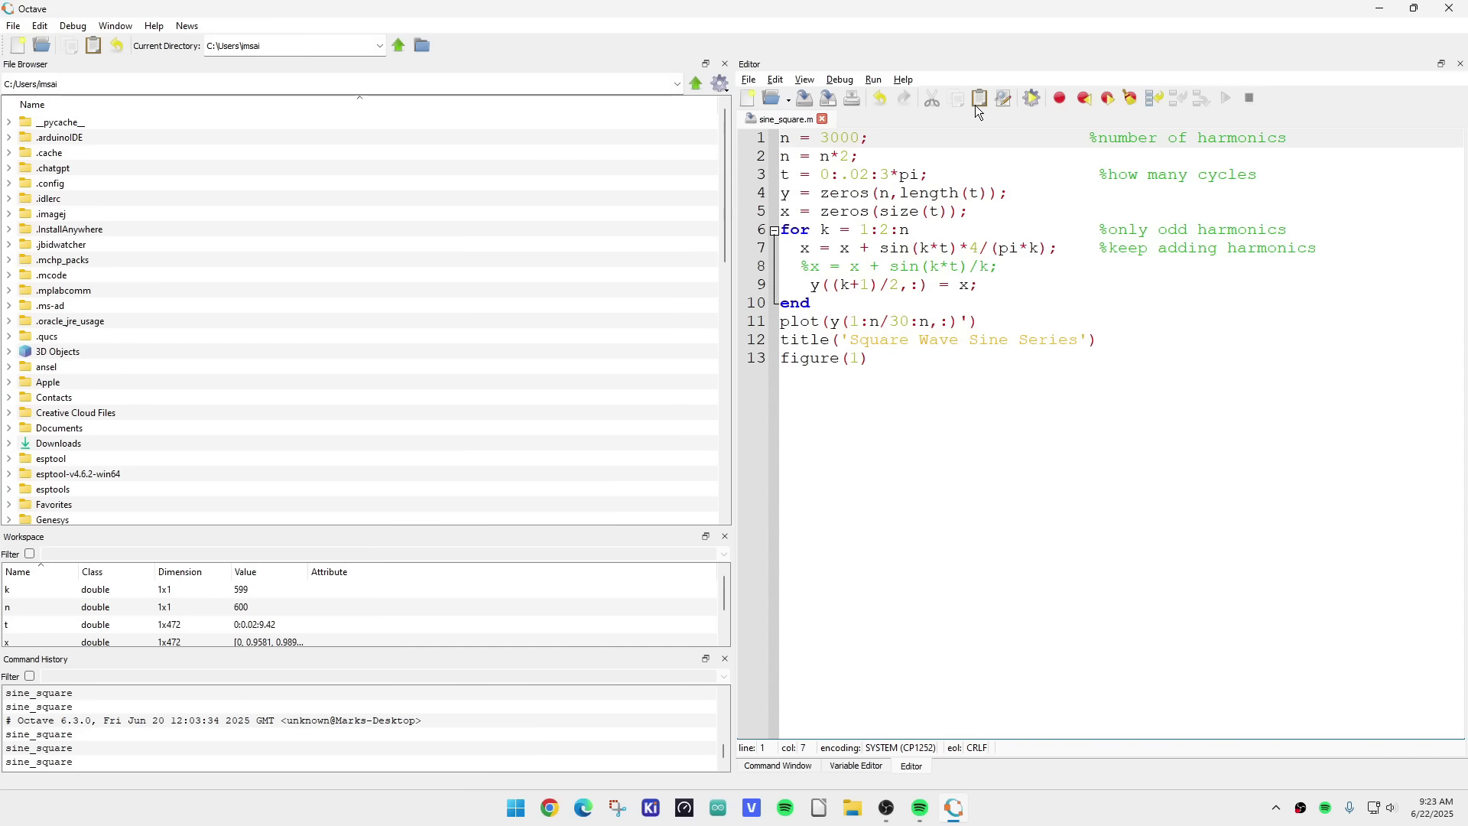
left_click(1029, 99)
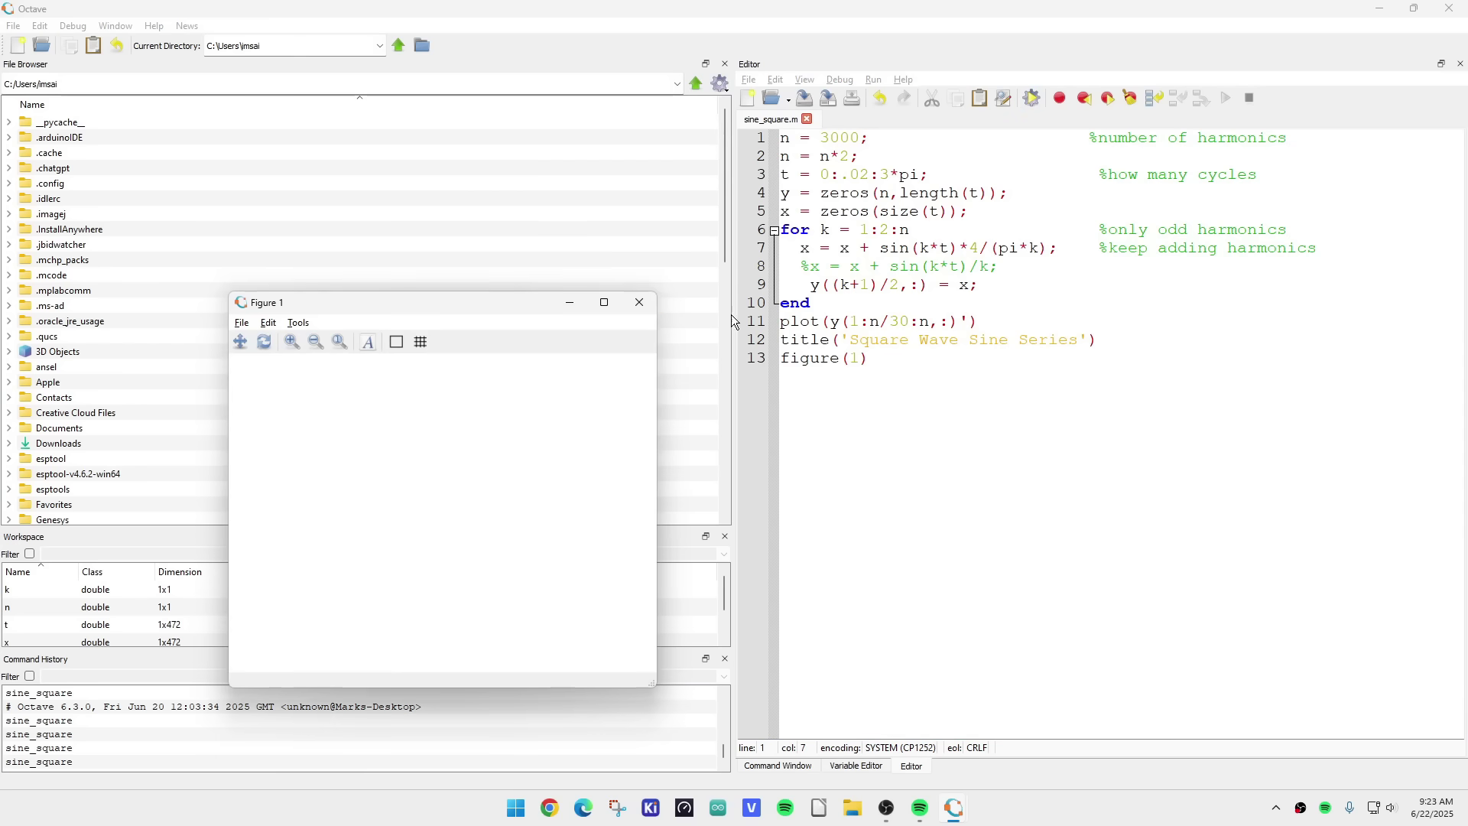
left_click(608, 303)
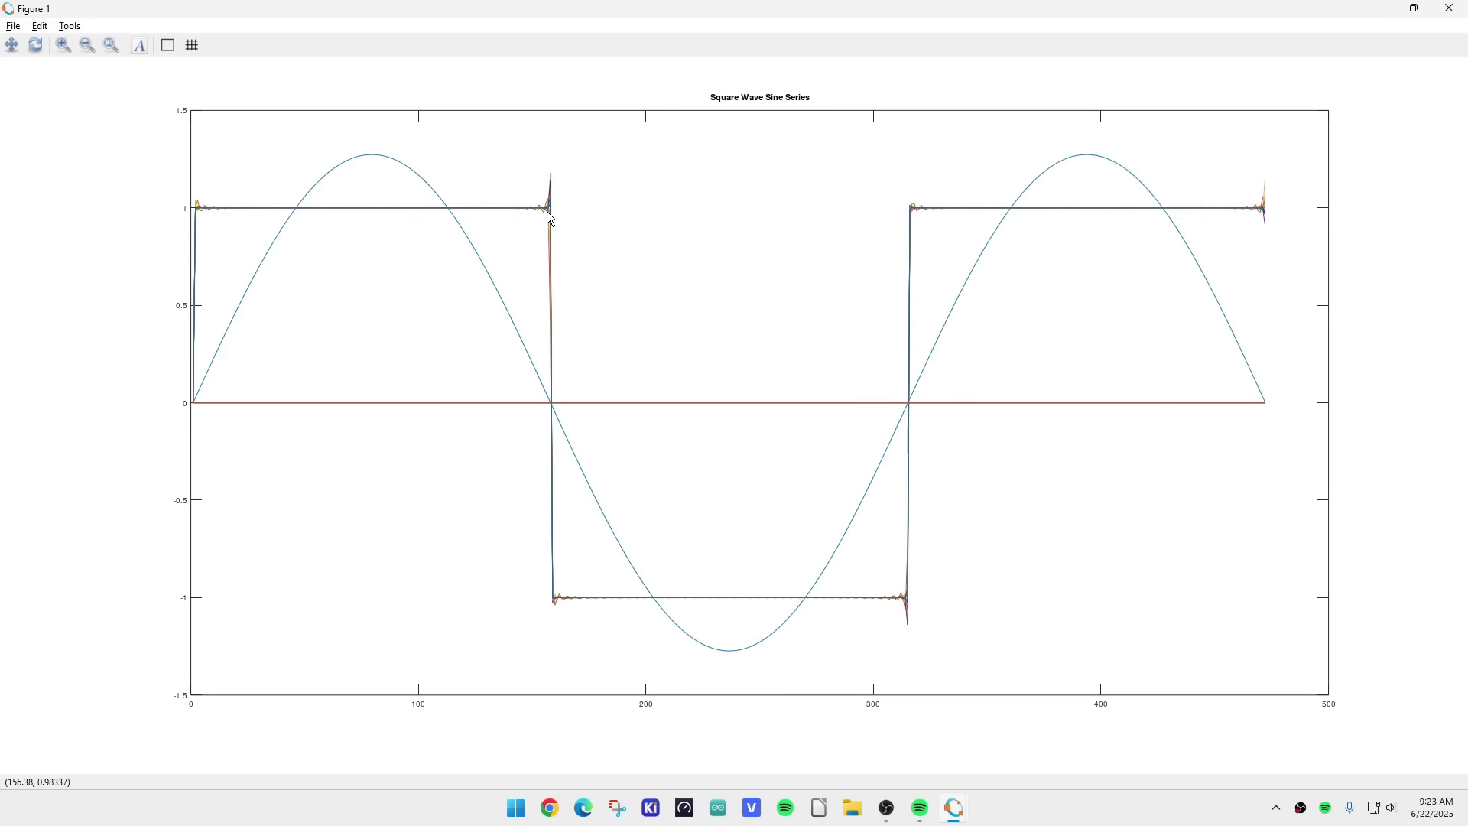
left_click(1461, 16)
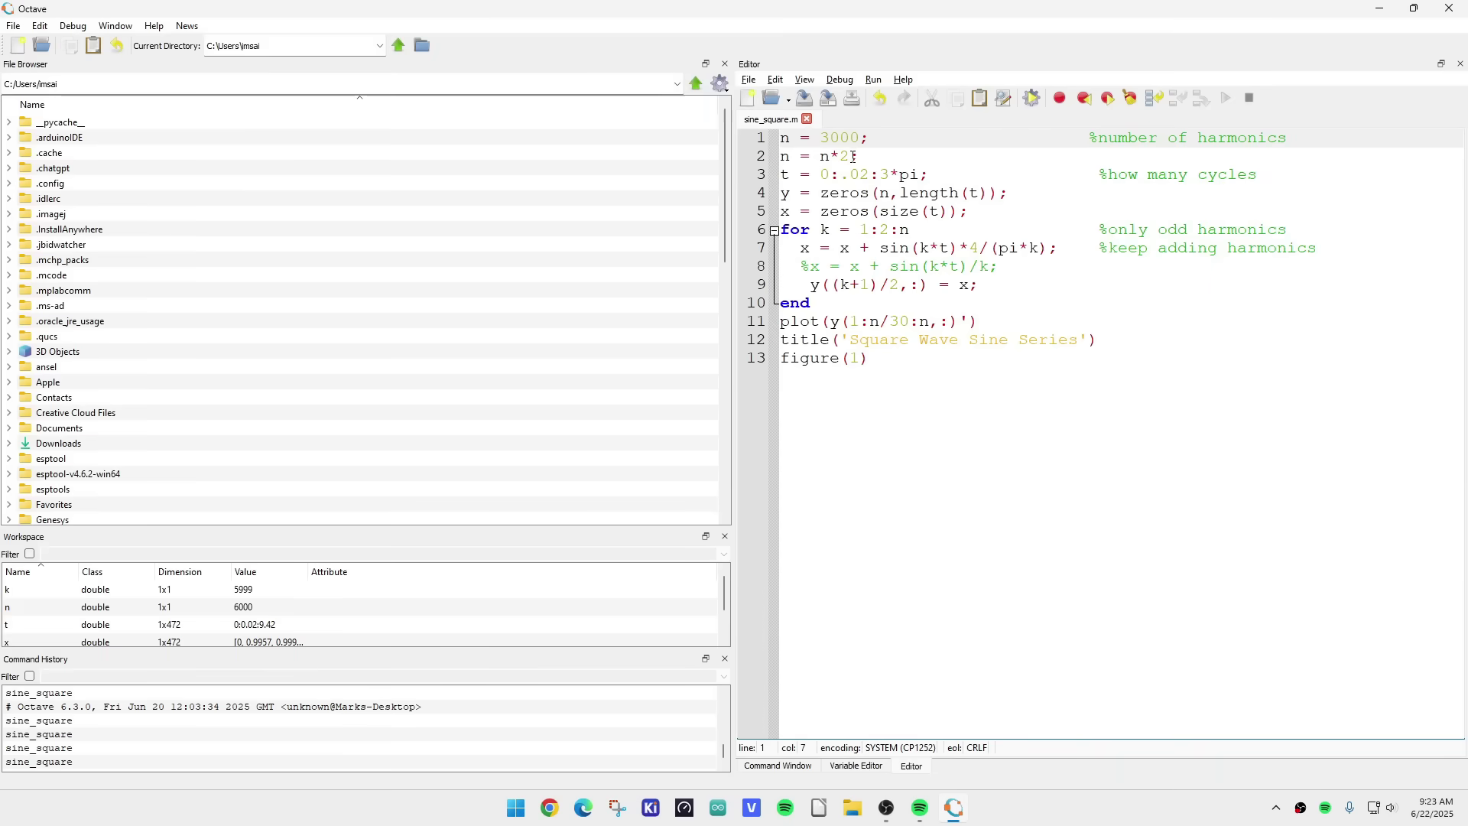
- Set n = 30000 with plot step n/300, run from the script's folder, and view the plot full-size
type("0")
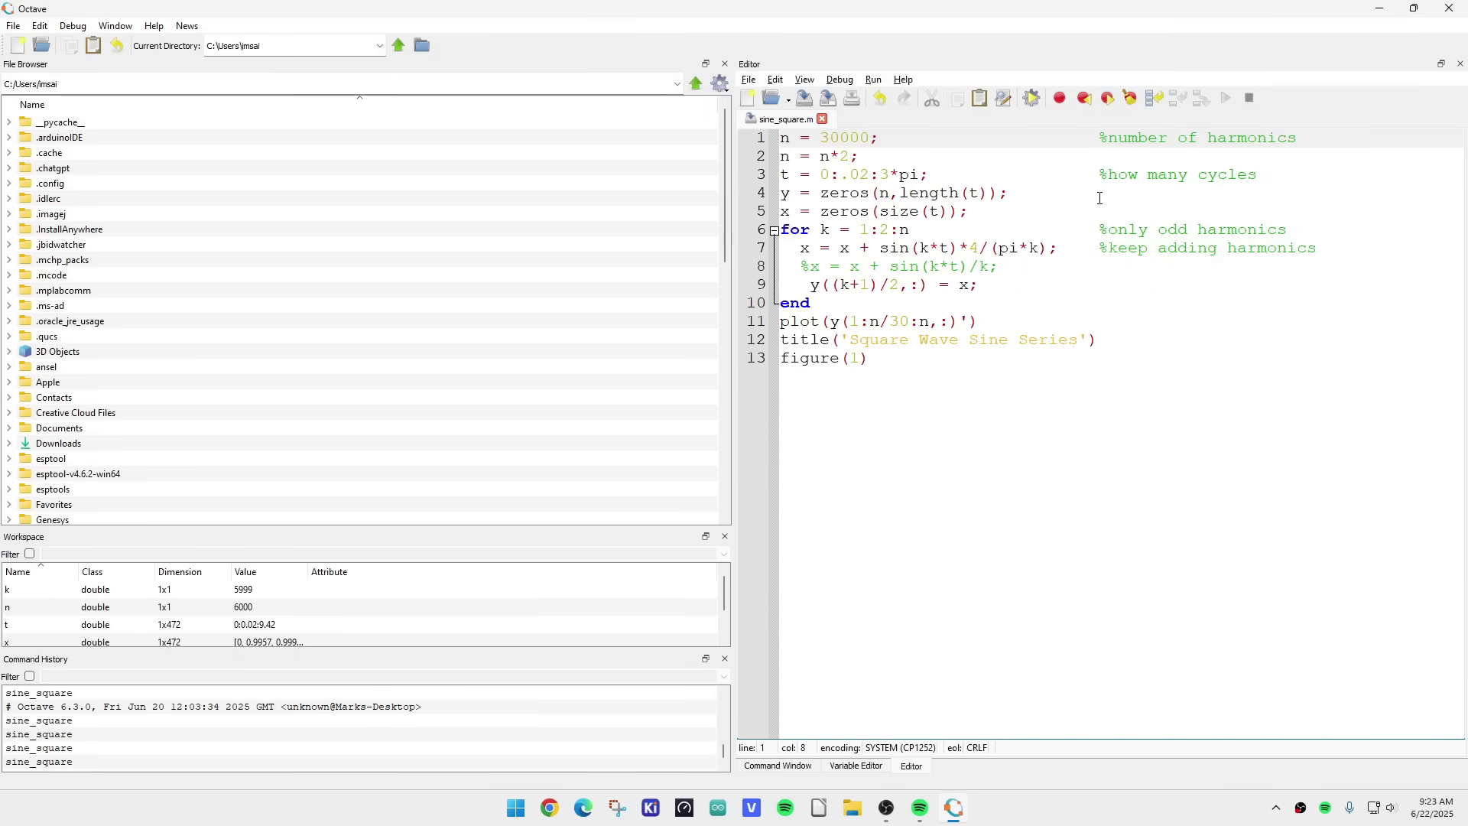
left_click(901, 321)
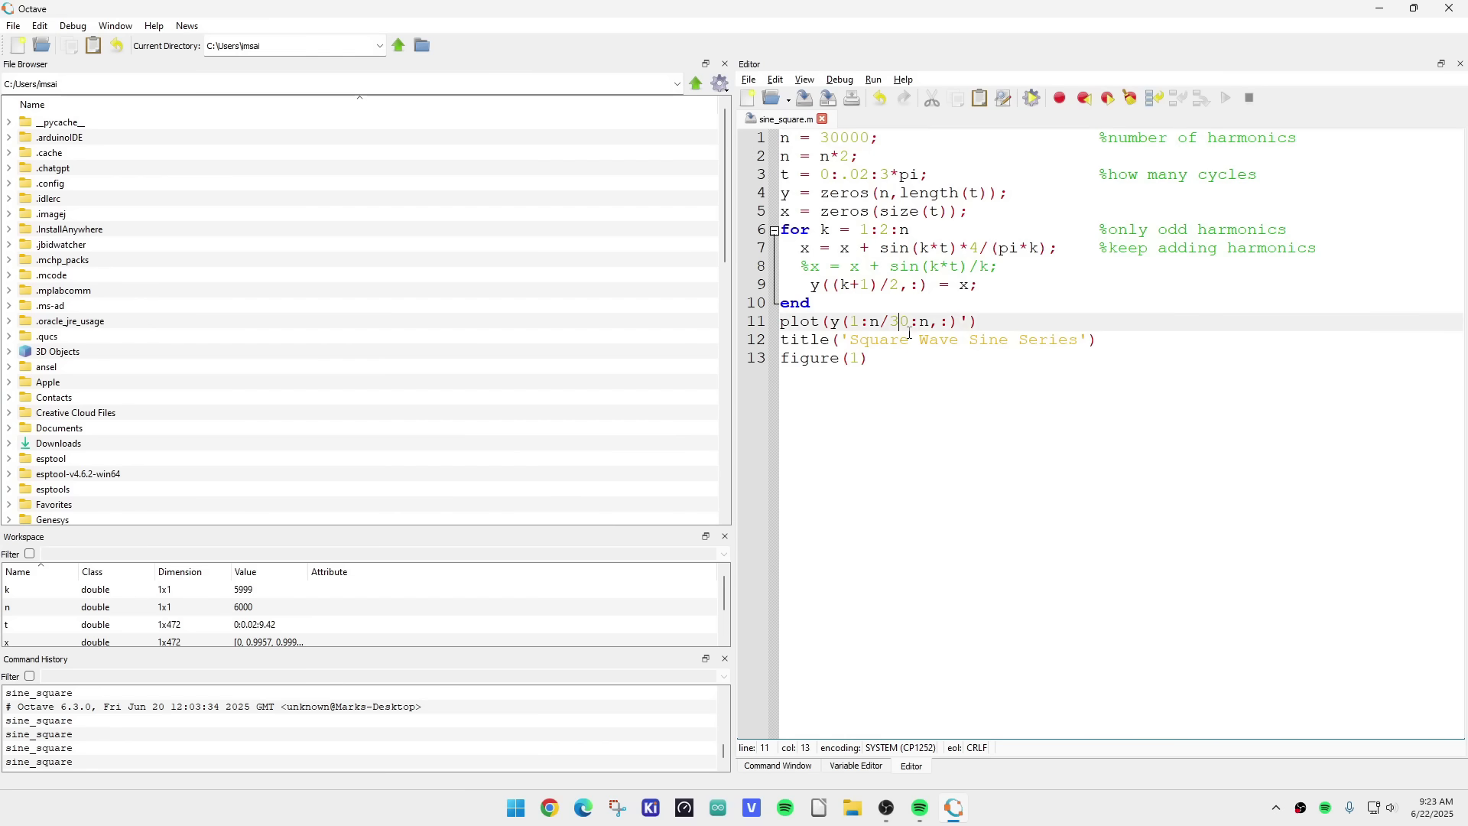
type("0")
left_click(1034, 98)
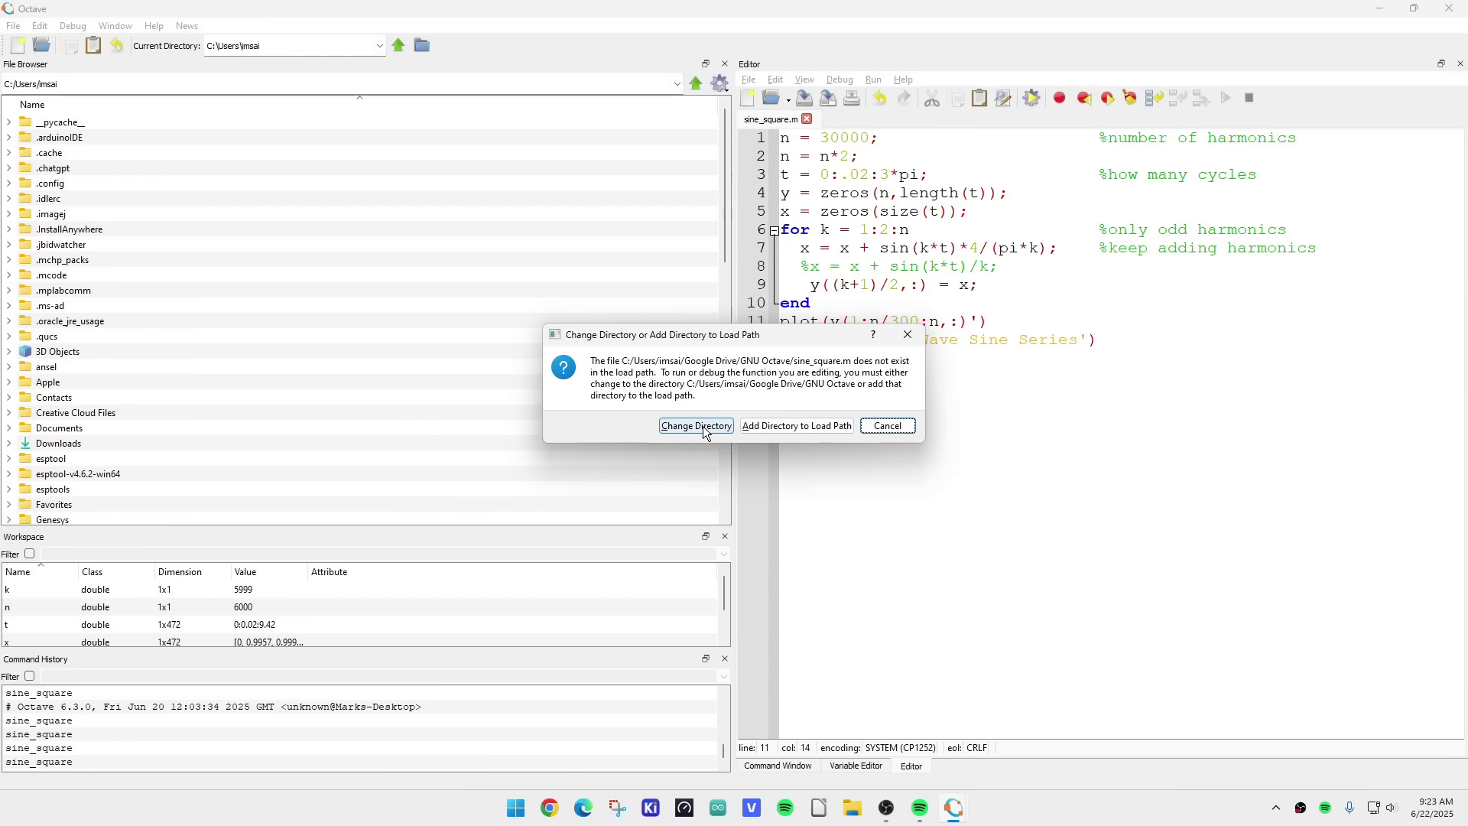
left_click(698, 427)
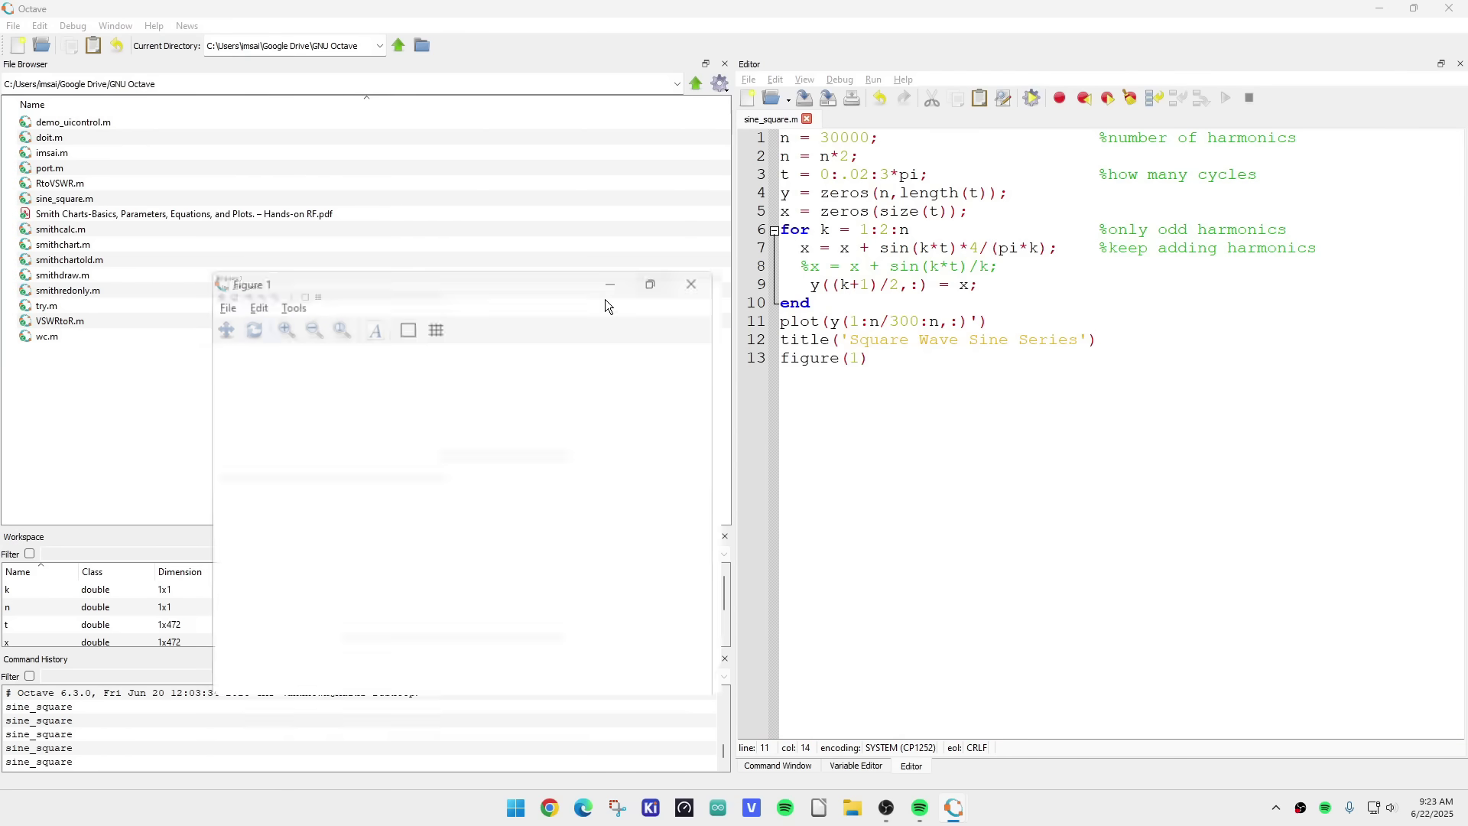
left_click(604, 303)
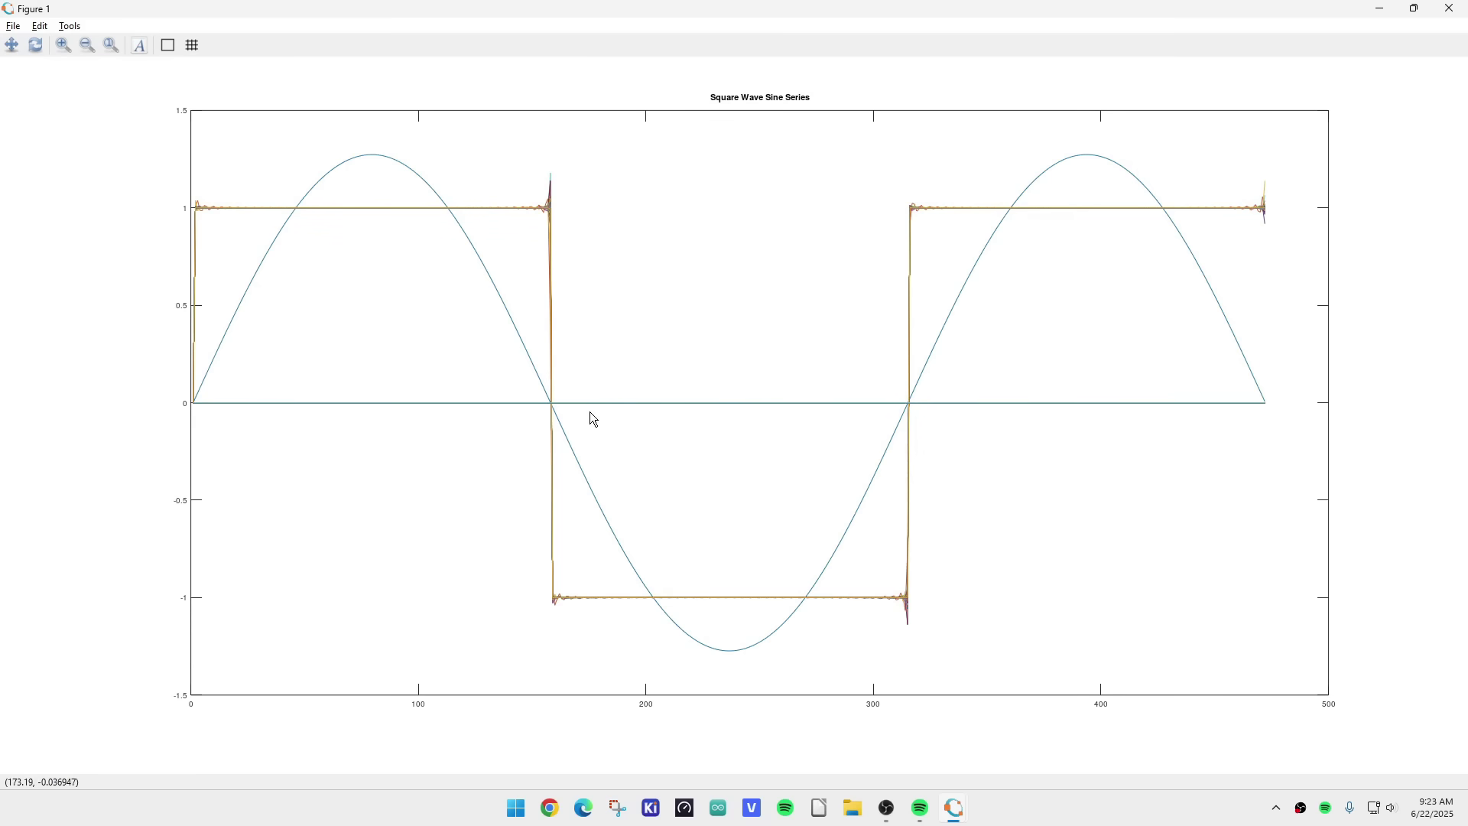
left_click(1449, 8)
- Change line 1 of sine_square.m to n = 300000, then save and run the script
left_click(848, 140)
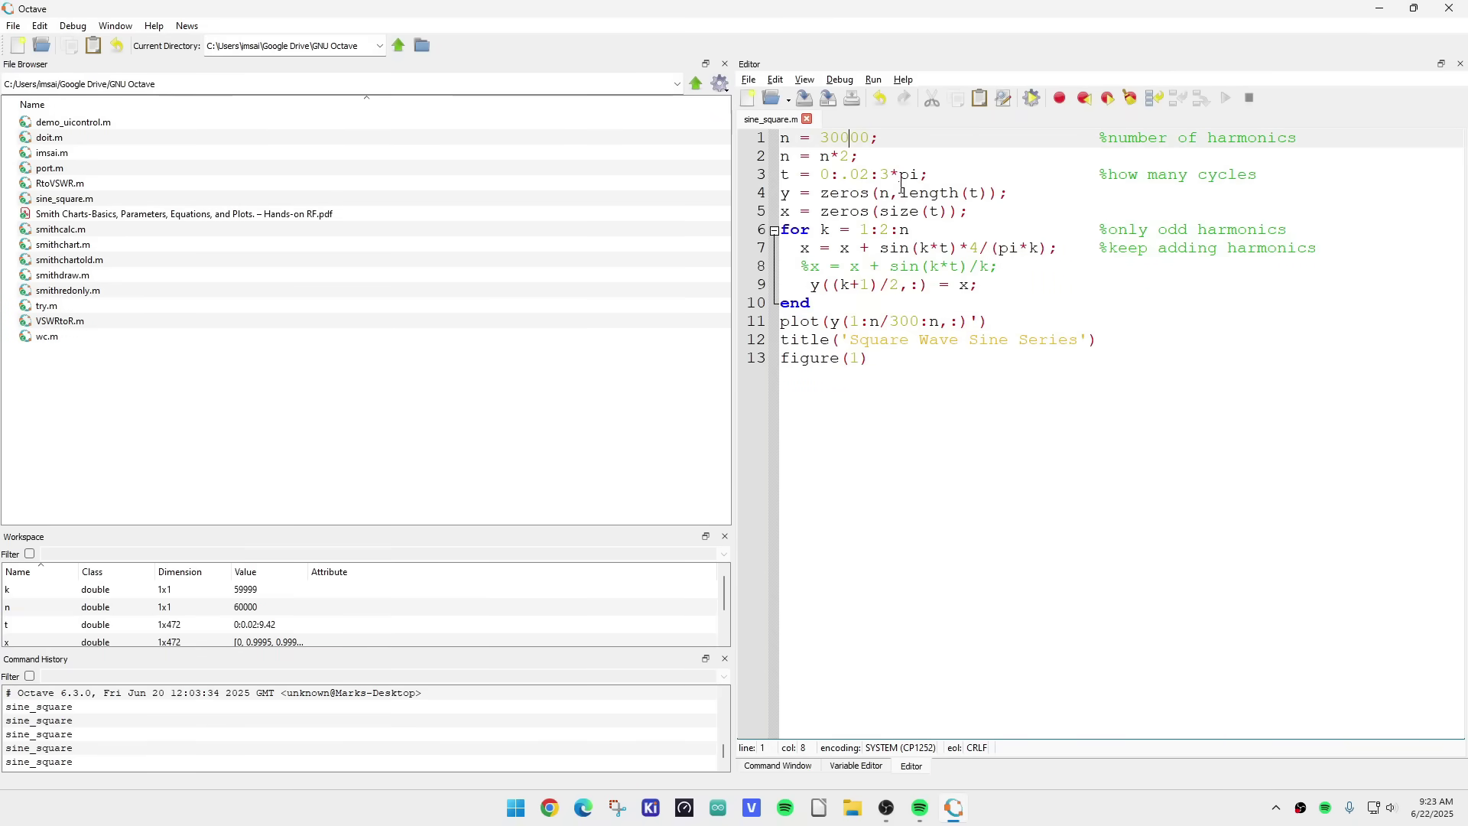
type("0")
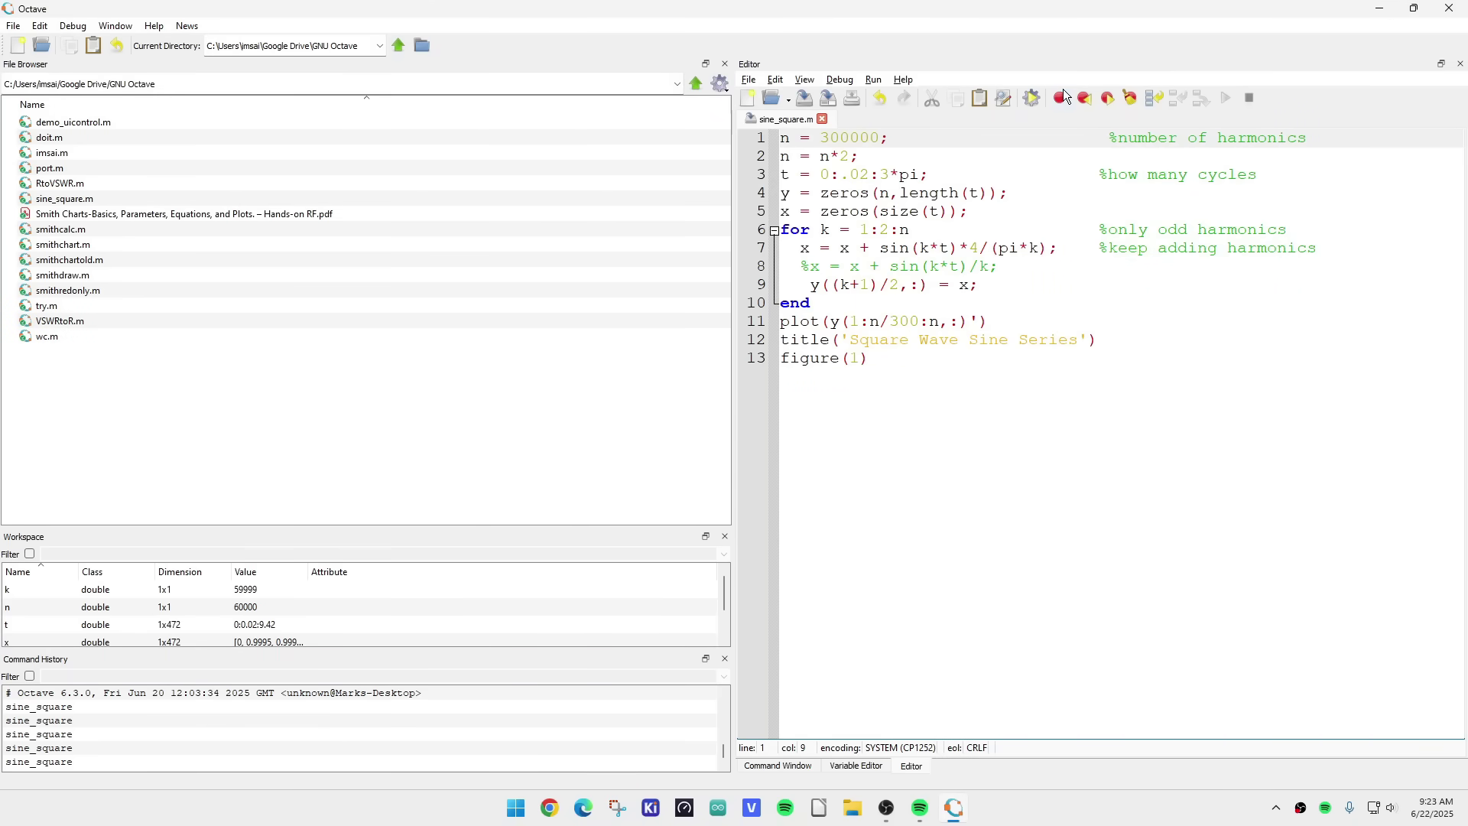
left_click(1034, 98)
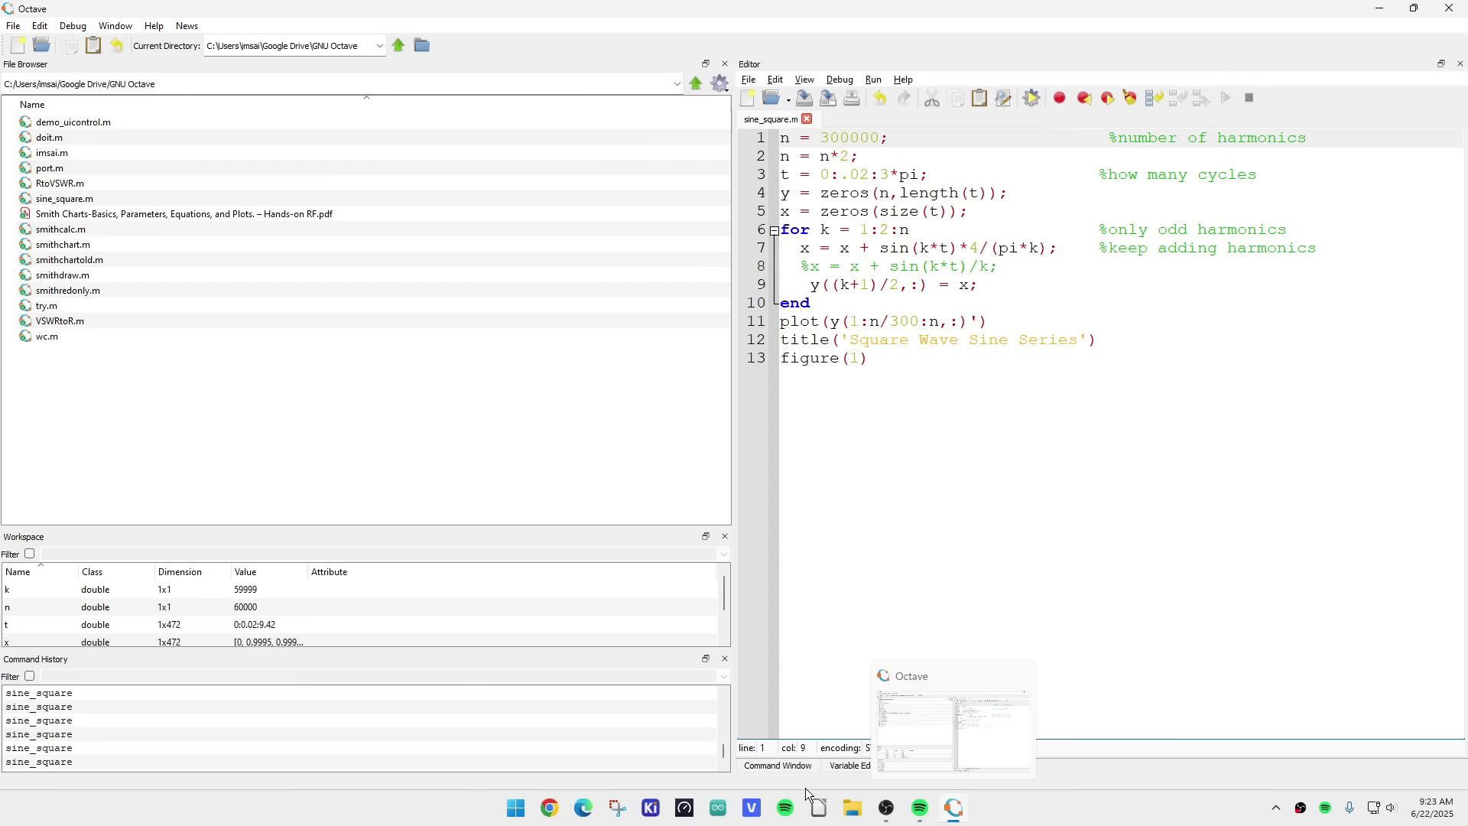
mouse_move(965, 799)
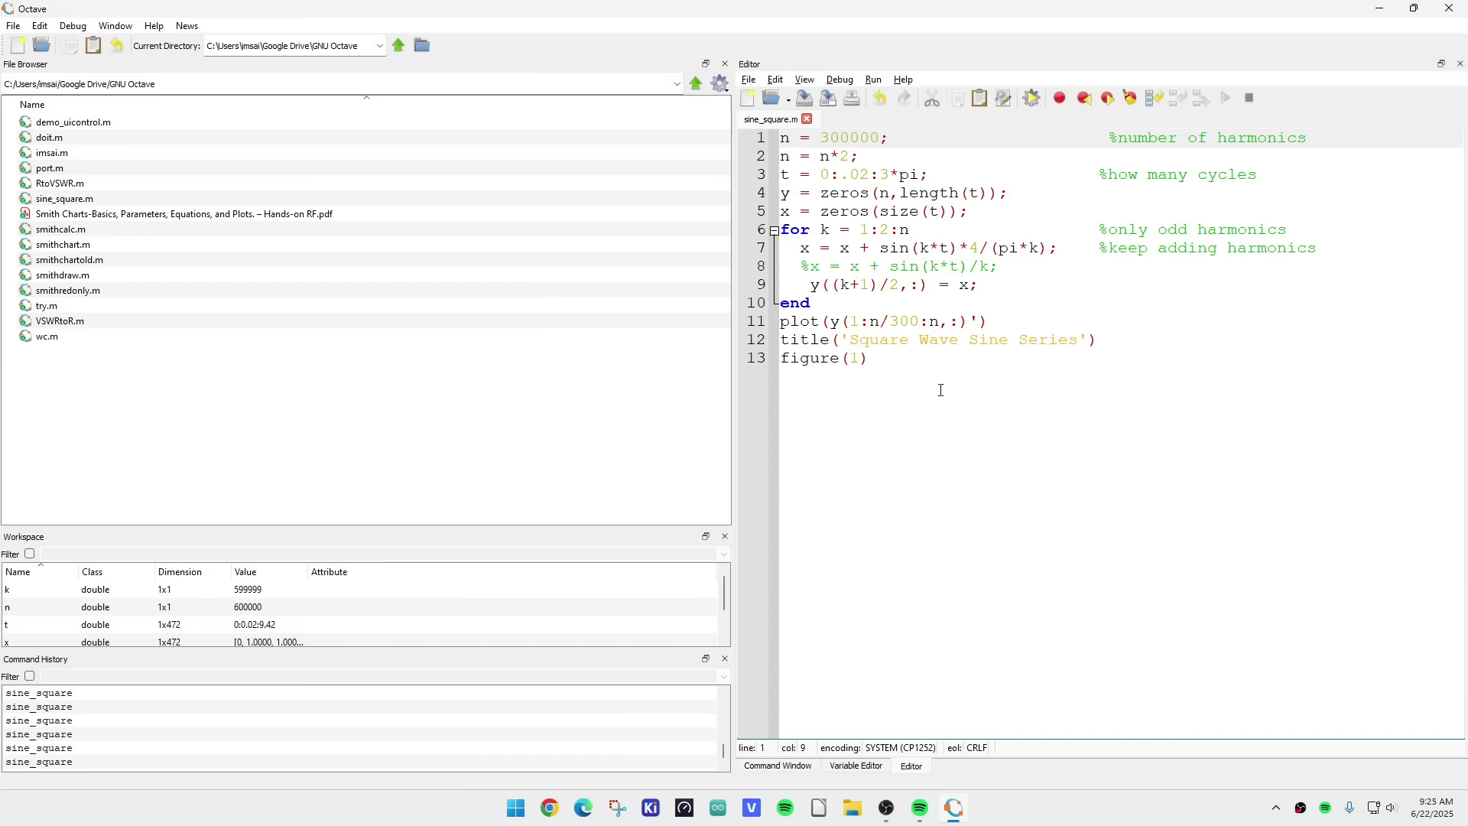
- Comment out the line 7 coefficient update and uncomment the 1/k update on line 8
left_click(801, 249)
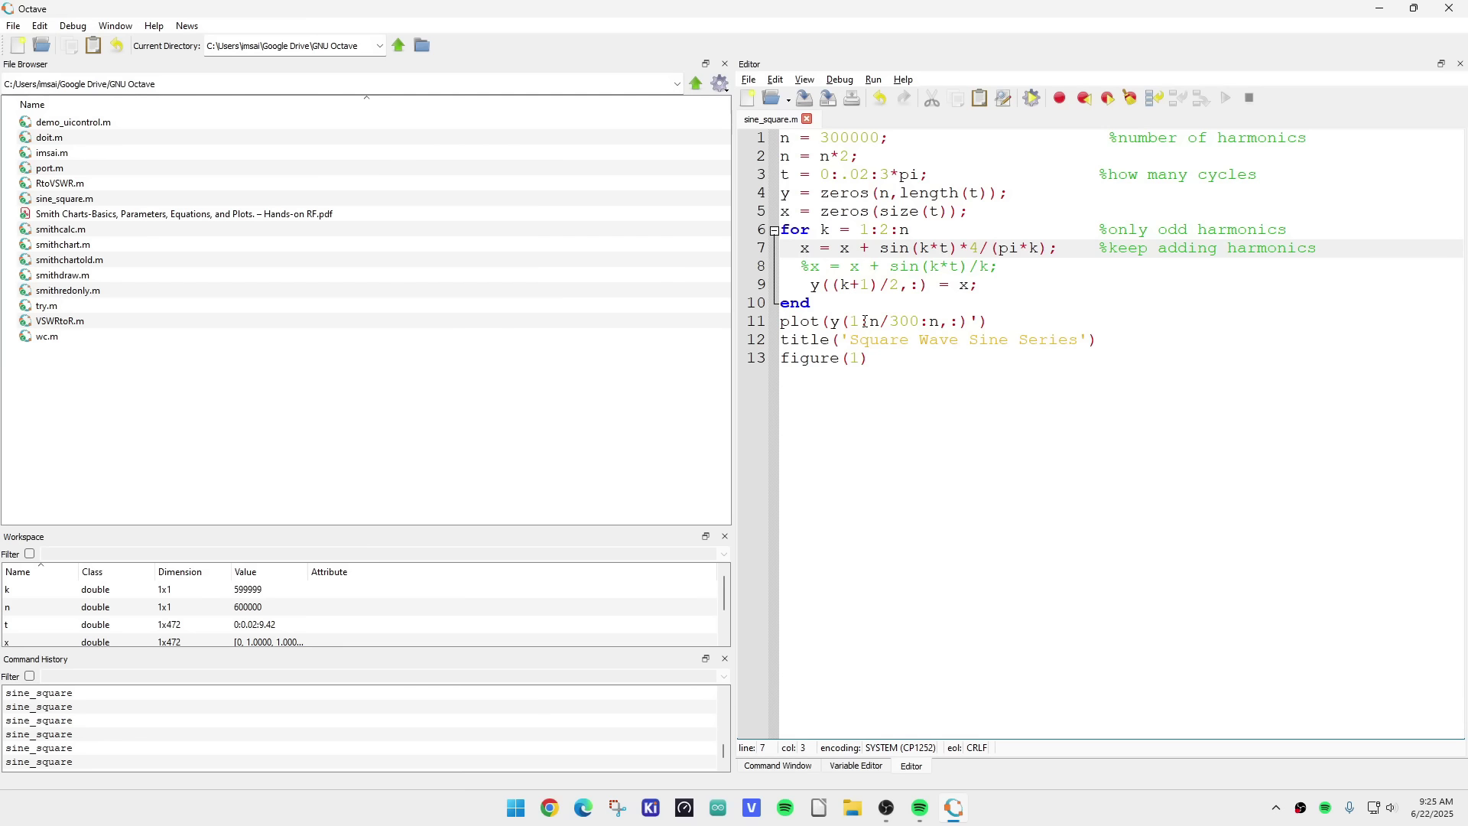
type("%")
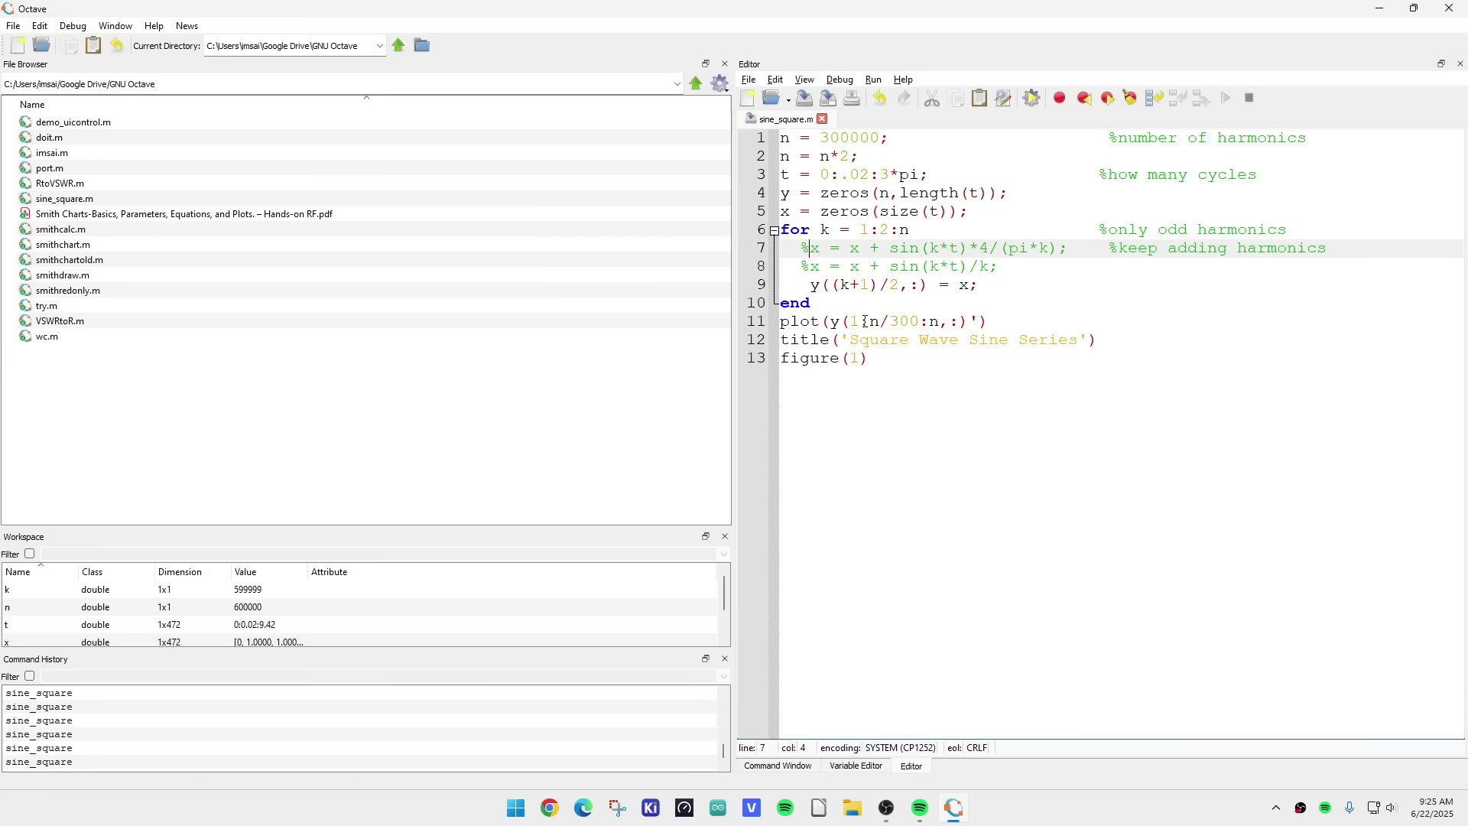
key("Down")
key("BackSpace")
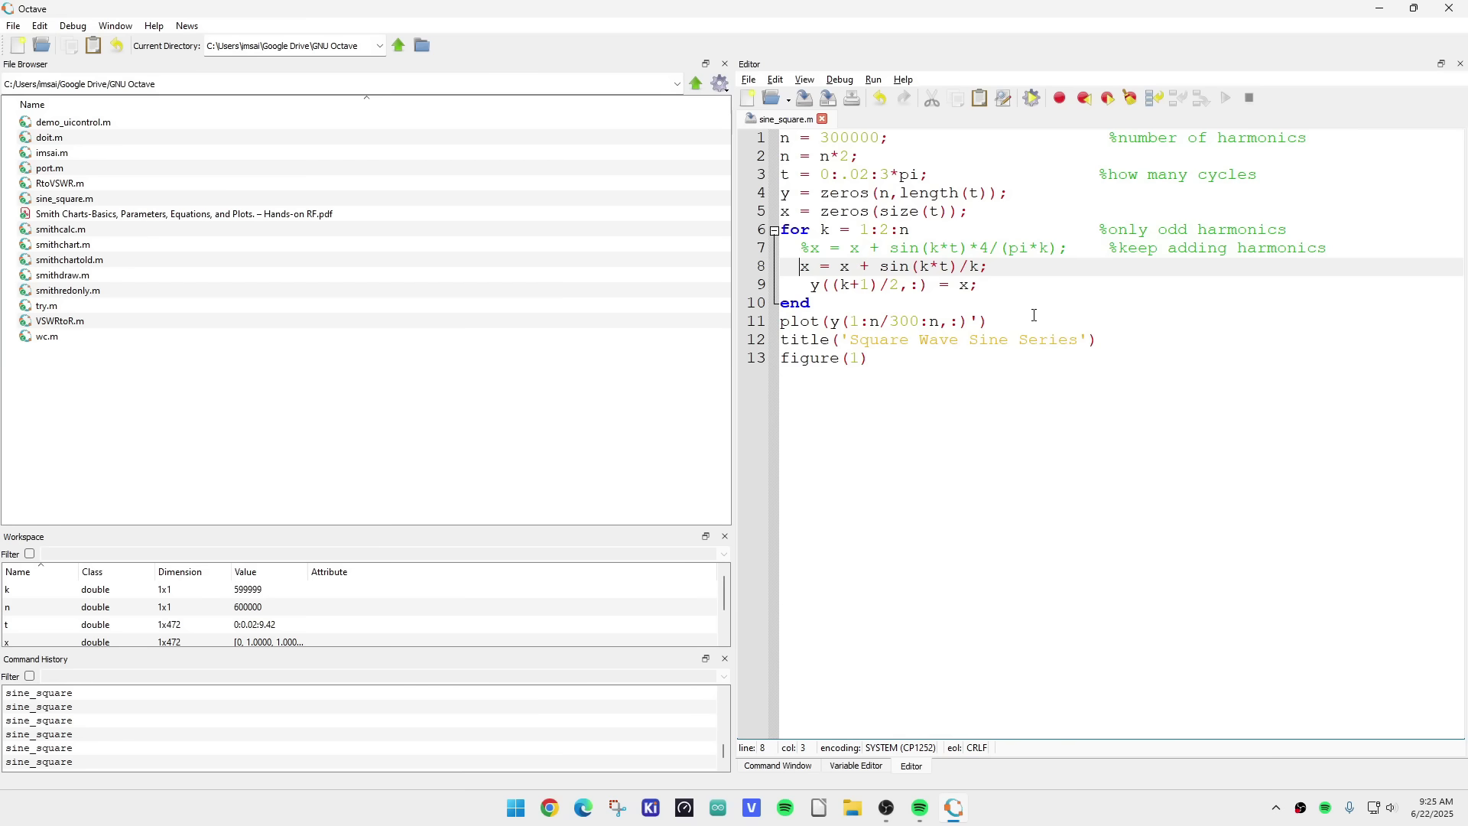
- Set n back to 3000, save and run, then view the 1/k plot maximized before minimizing it
left_click(851, 139)
key("Delete")
key("Delete")
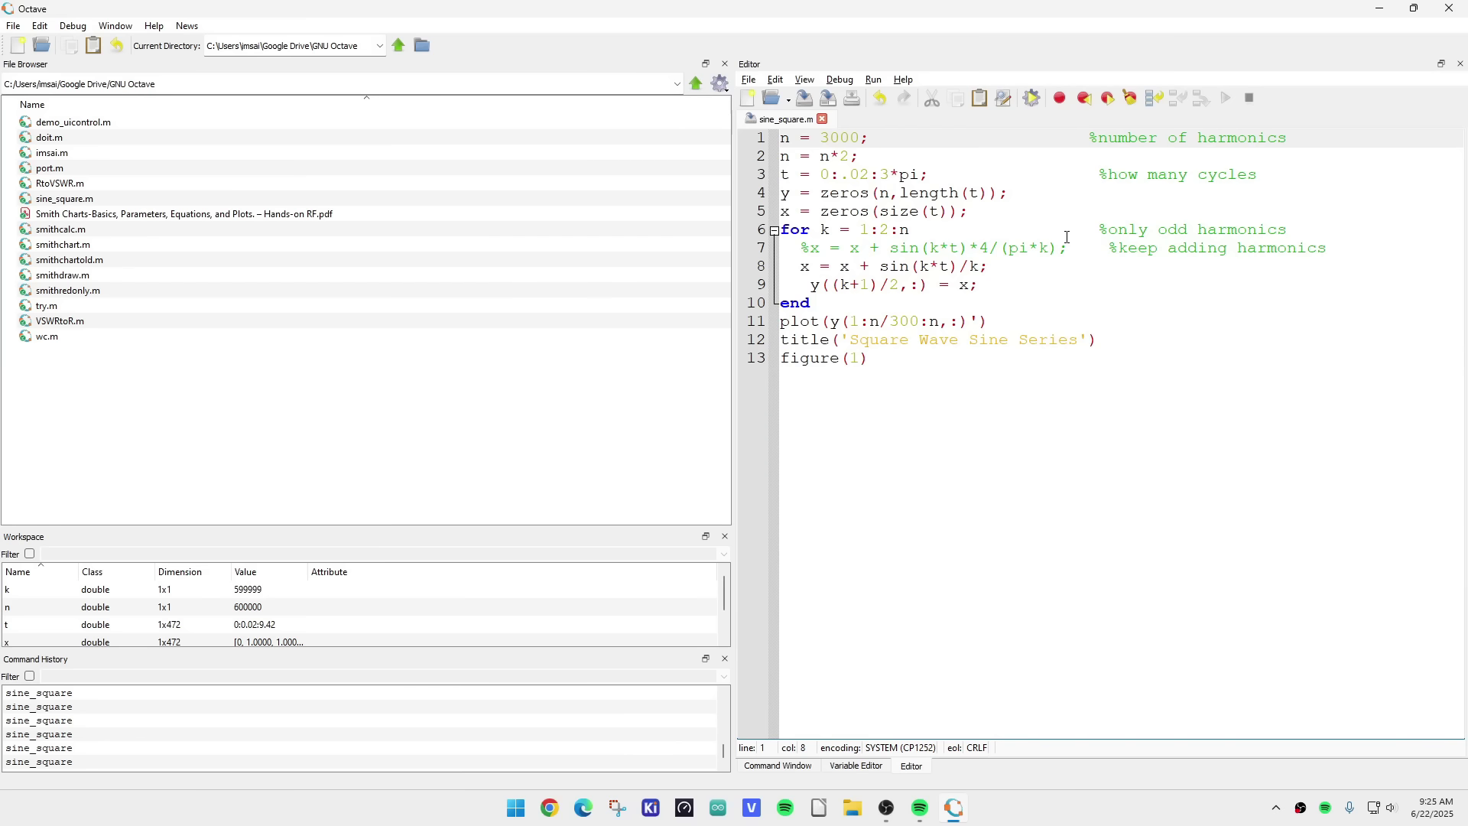
left_click(1031, 99)
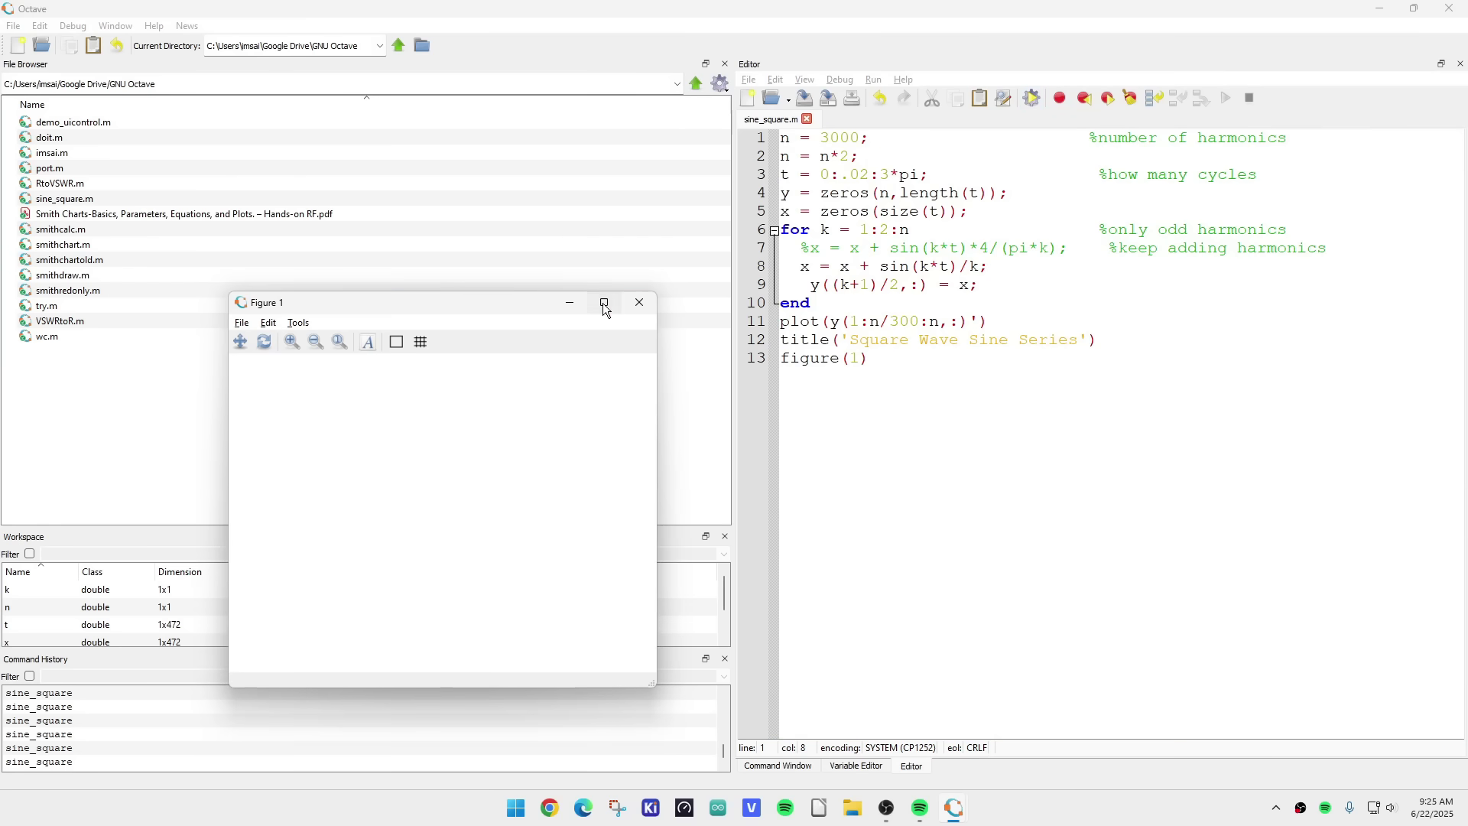
left_click(603, 303)
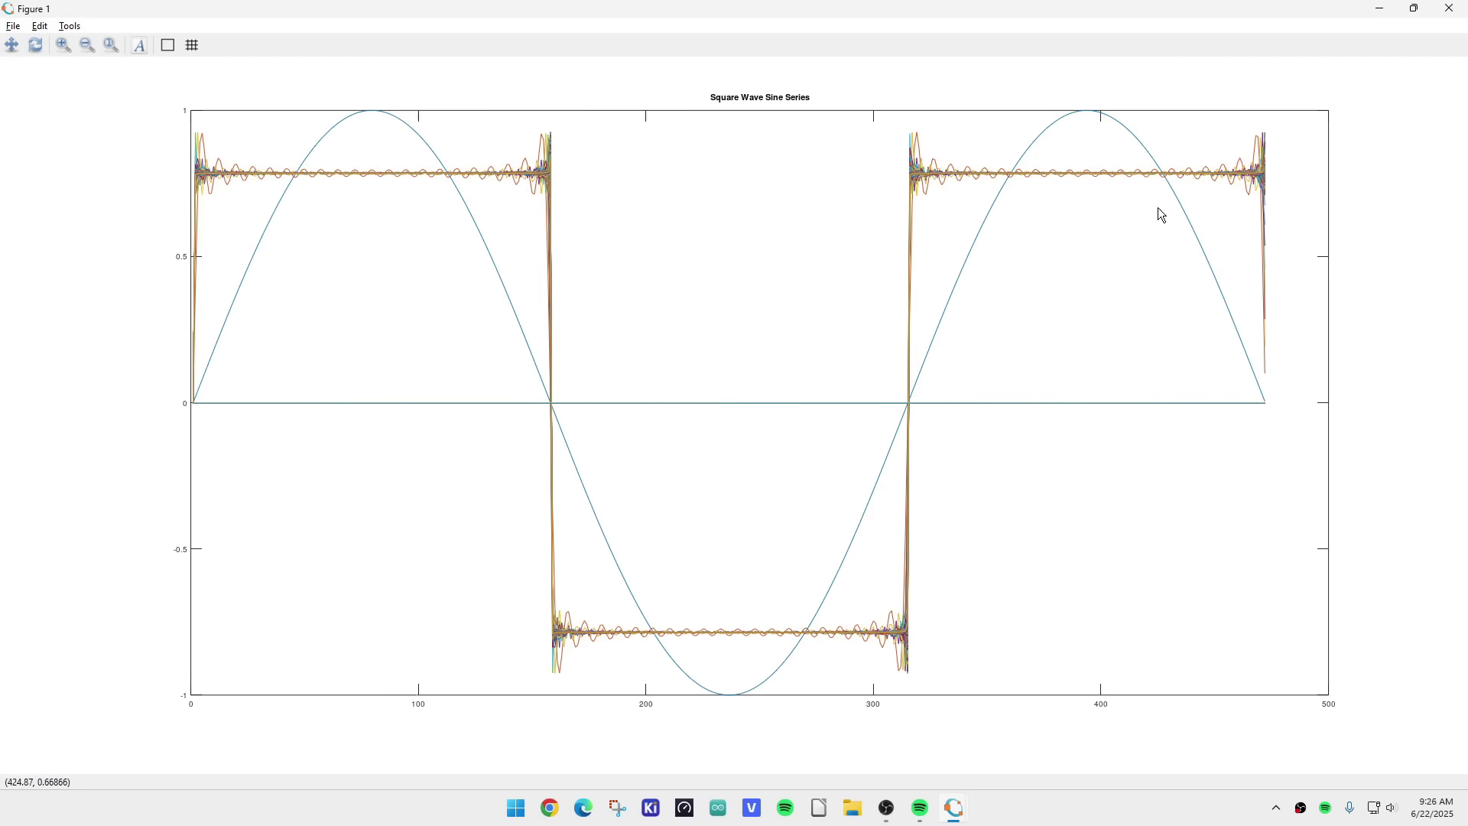
left_click(1382, 10)
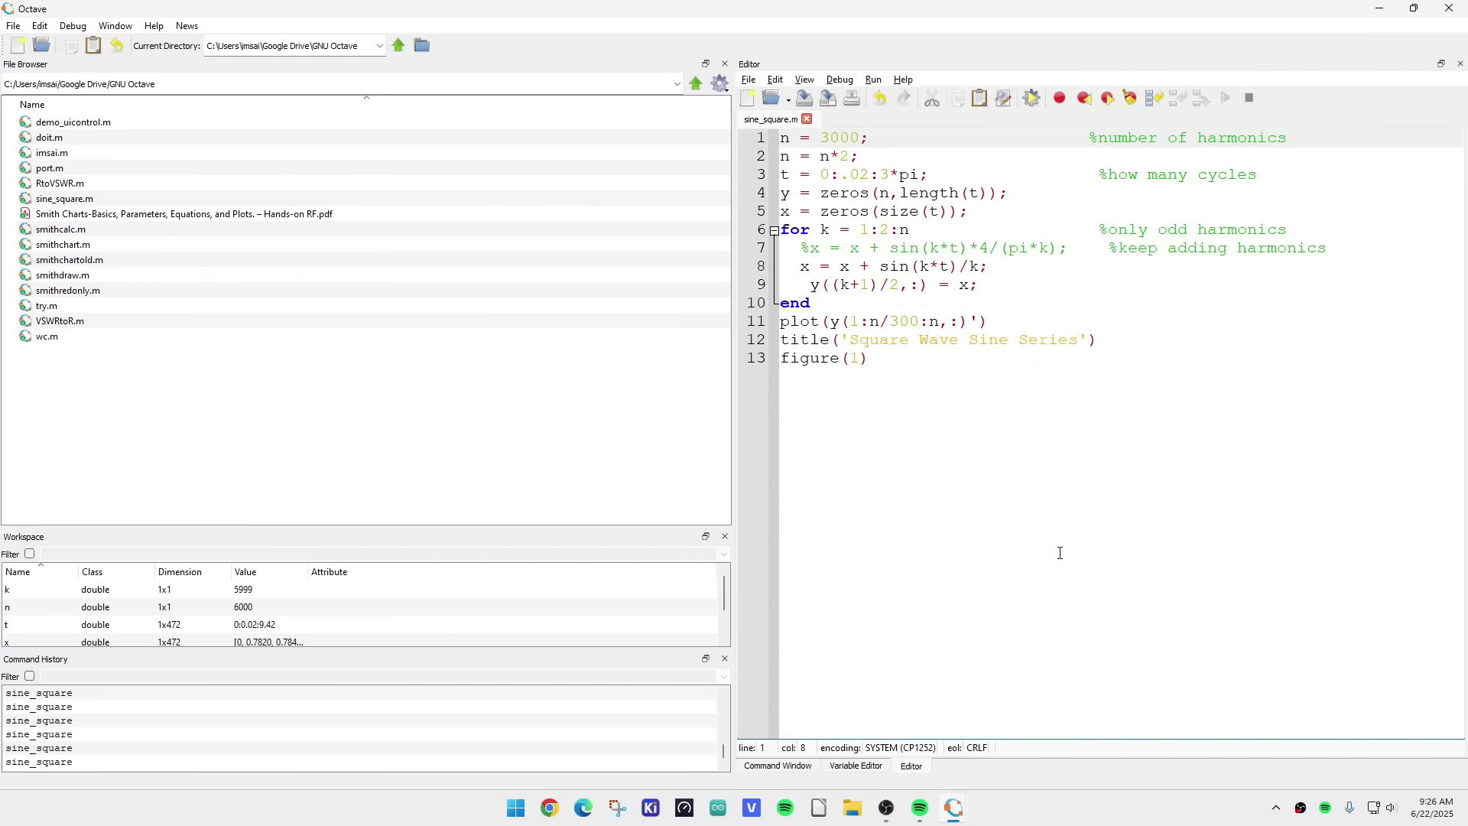